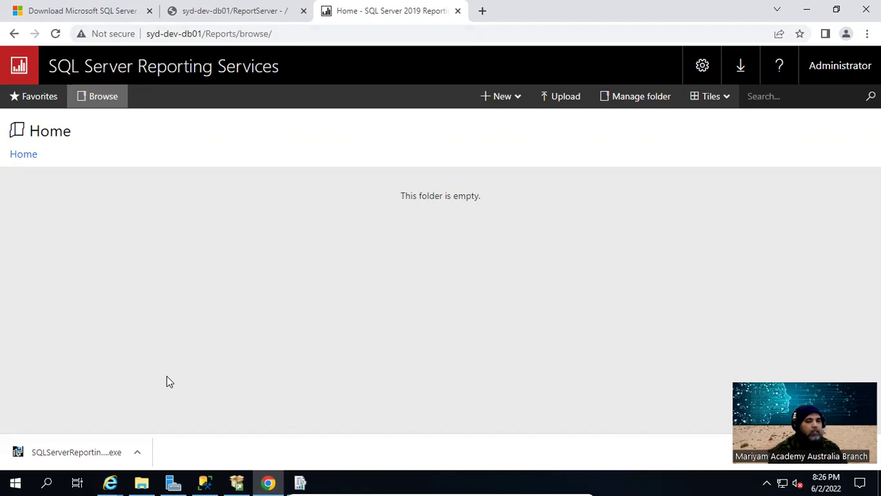
# With the SSRS portal's Home folder confirmed empty, bring up the Windows Start menu
pyautogui.click(16, 482)
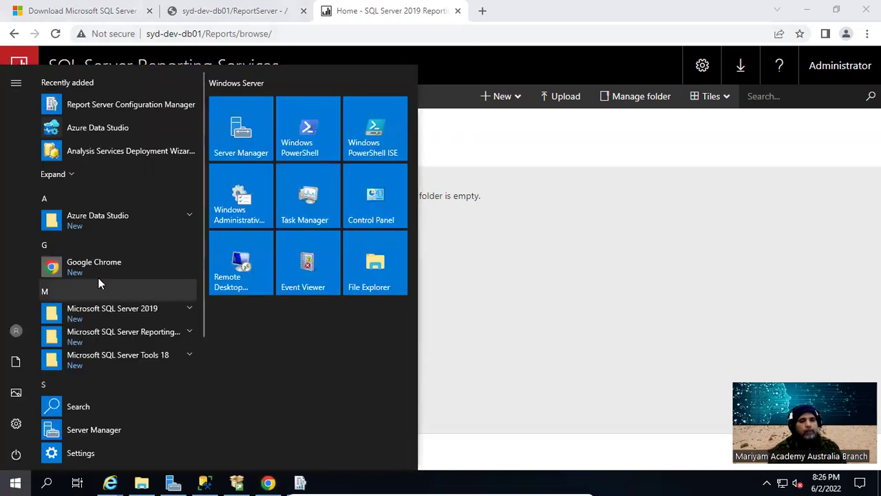
# Expand Microsoft SQL Server 2019 and check the Master Data Services shortcut's context menu, then dismiss it
pyautogui.click(168, 314)
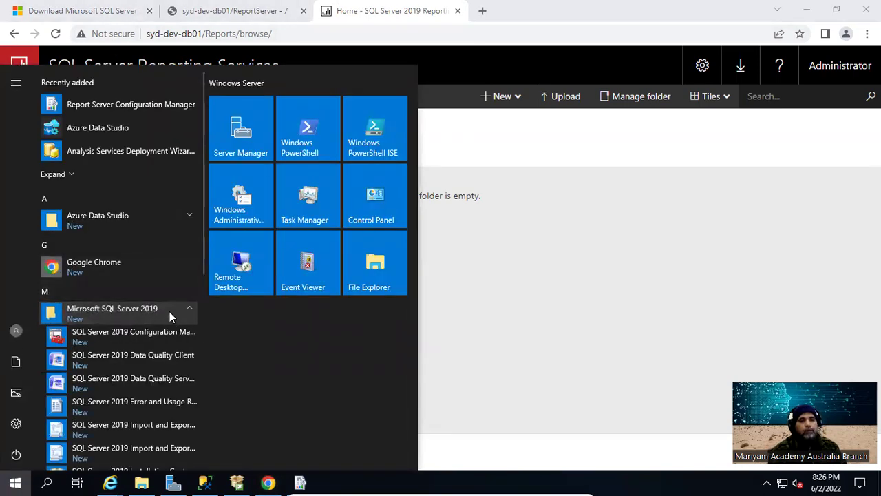
pyautogui.scroll(-1, 170, 310)
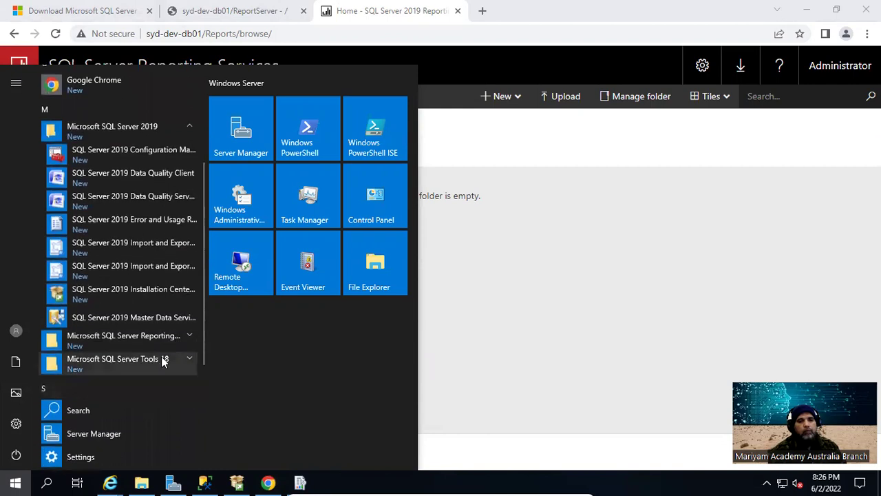
pyautogui.rightClick(175, 320)
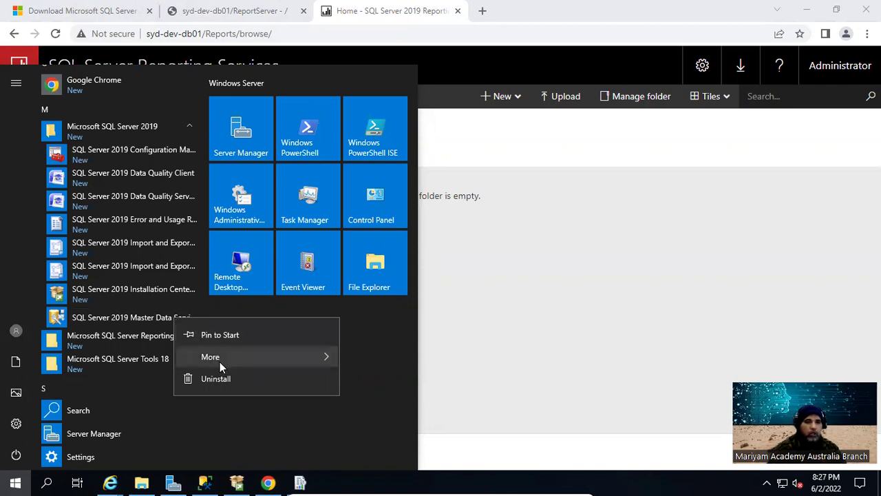
pyautogui.moveTo(220, 361)
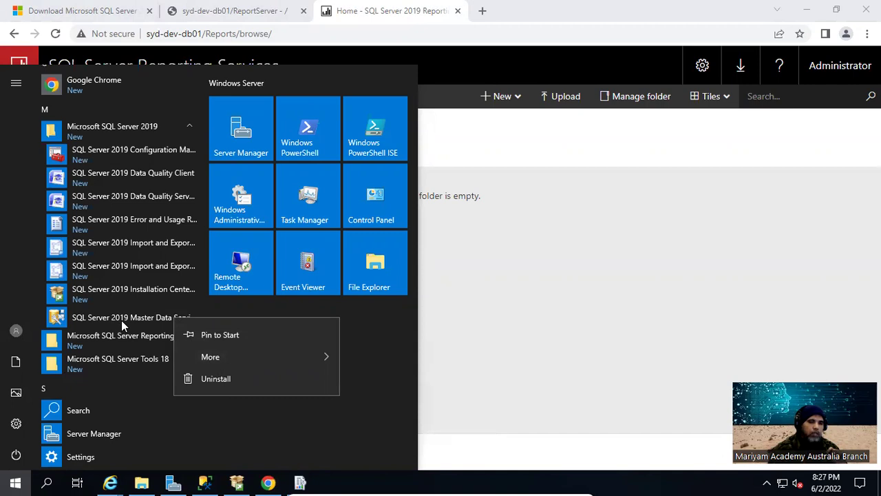
pyautogui.click(397, 364)
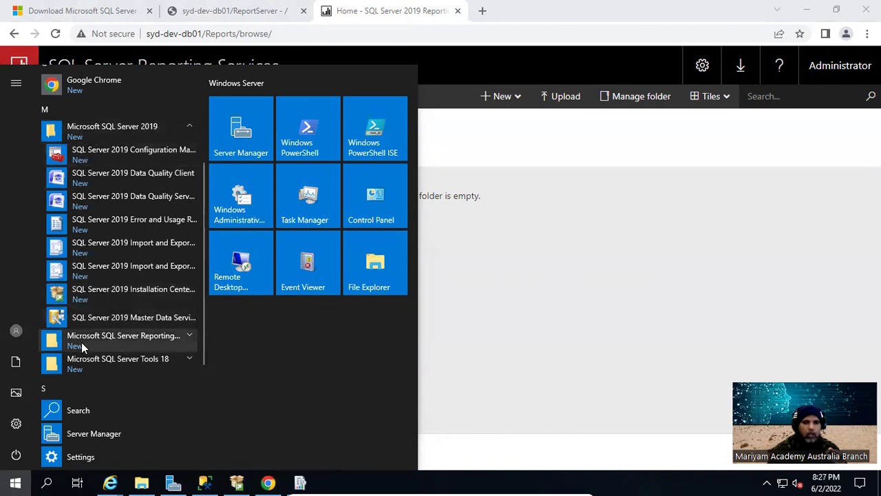
# Launch SQL Server 2019 Master Data Services Configuration Manager from the Start menu
pyautogui.click(182, 326)
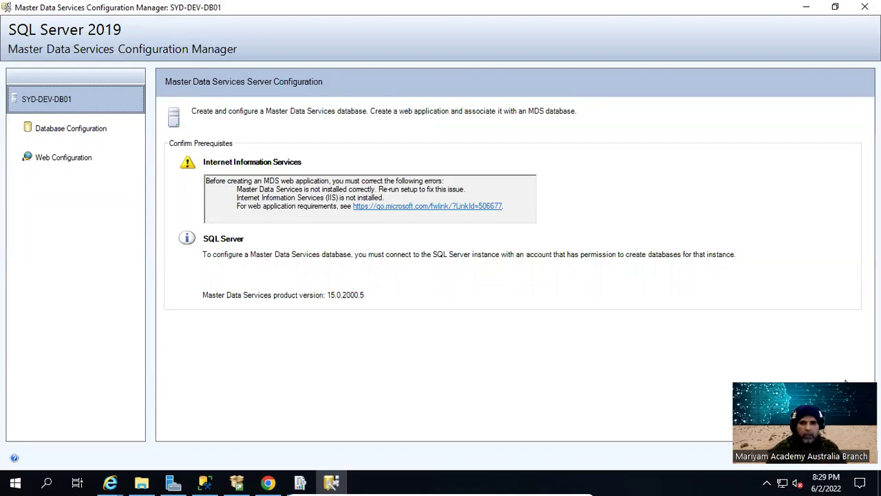
# Minimize MDS Configuration Manager and show the Local Server page in Server Manager
pyautogui.click(807, 8)
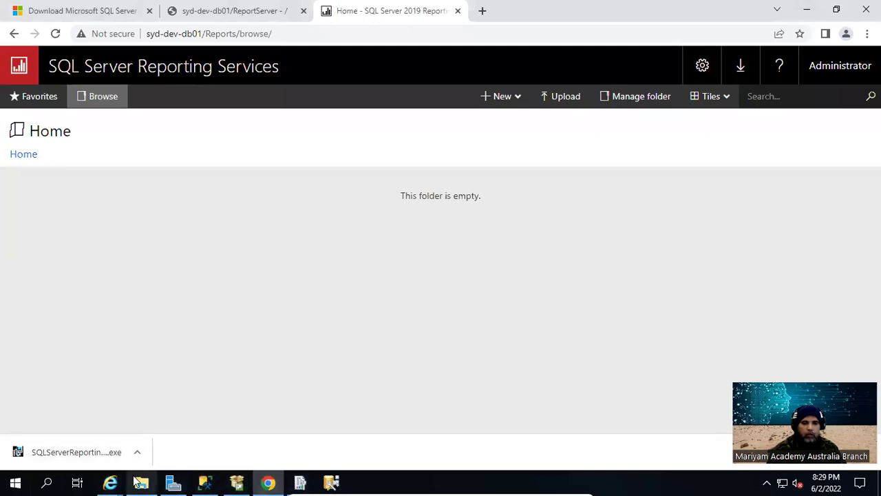
pyautogui.click(173, 482)
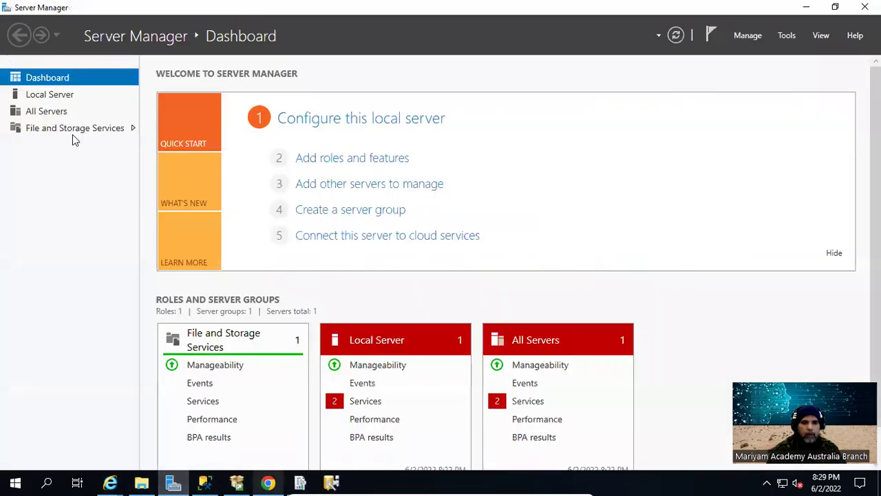
pyautogui.click(50, 98)
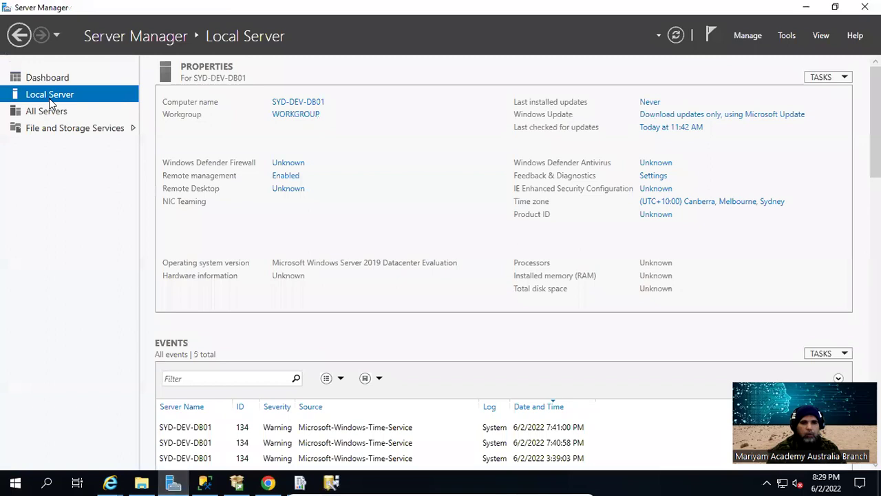
# Start Add Roles and Features from Manage, enlarge the wizard, and move past Before You Begin
pyautogui.click(747, 34)
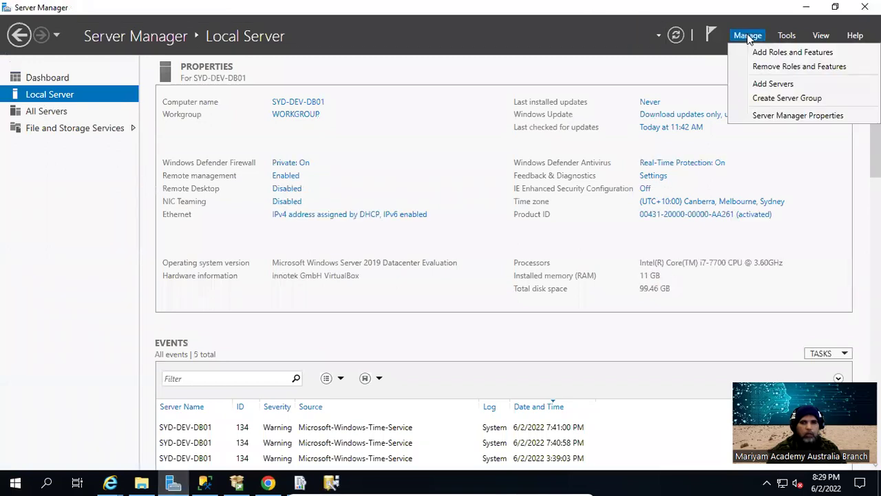
pyautogui.click(770, 53)
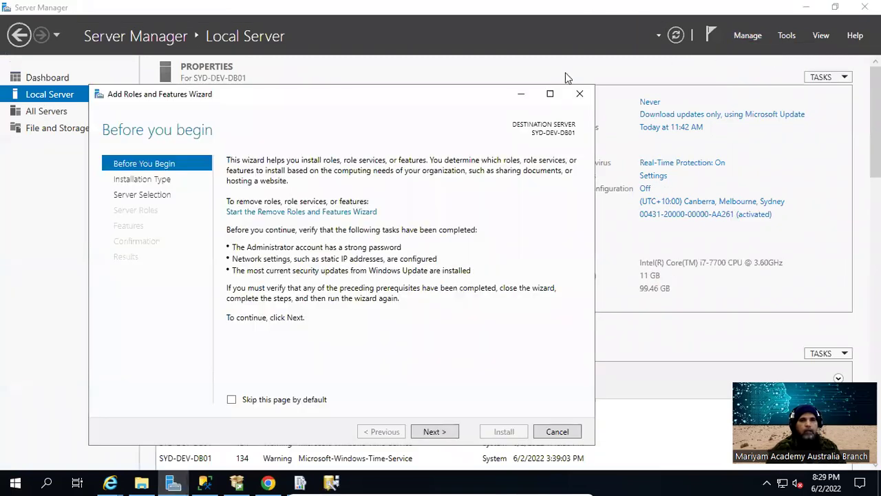
pyautogui.moveTo(380, 97); pyautogui.dragTo(371, 30)
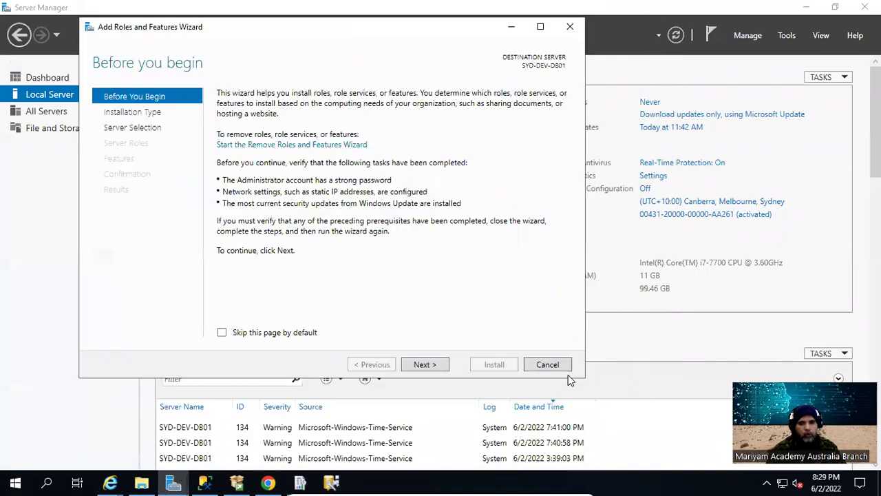
pyautogui.moveTo(584, 378); pyautogui.dragTo(682, 438)
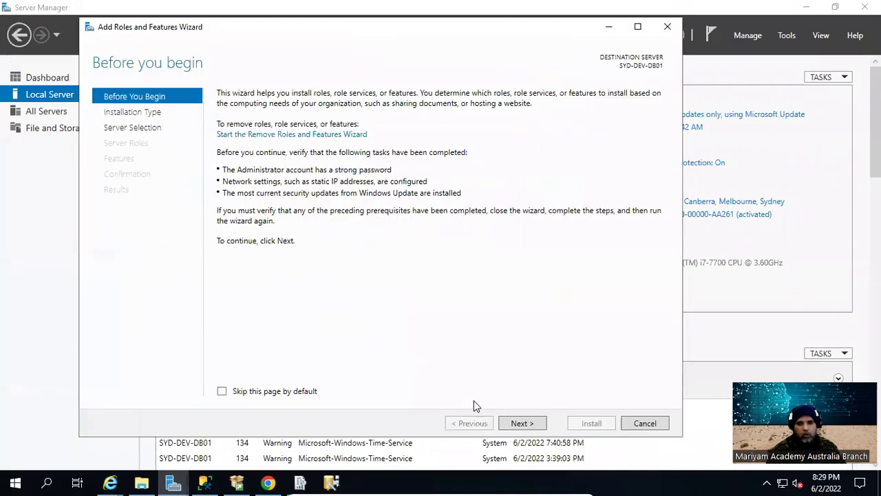
pyautogui.click(514, 423)
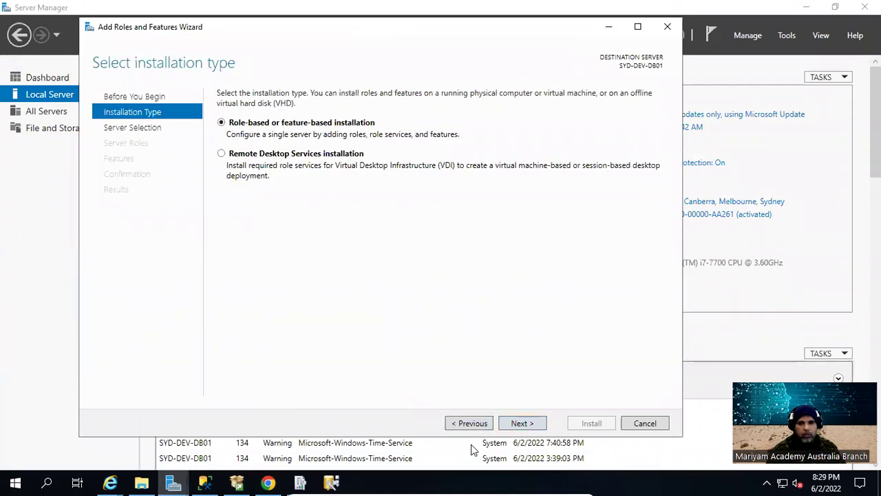
# Keep role-based installation and SYD-DEV-DB01 as the destination server
pyautogui.click(522, 423)
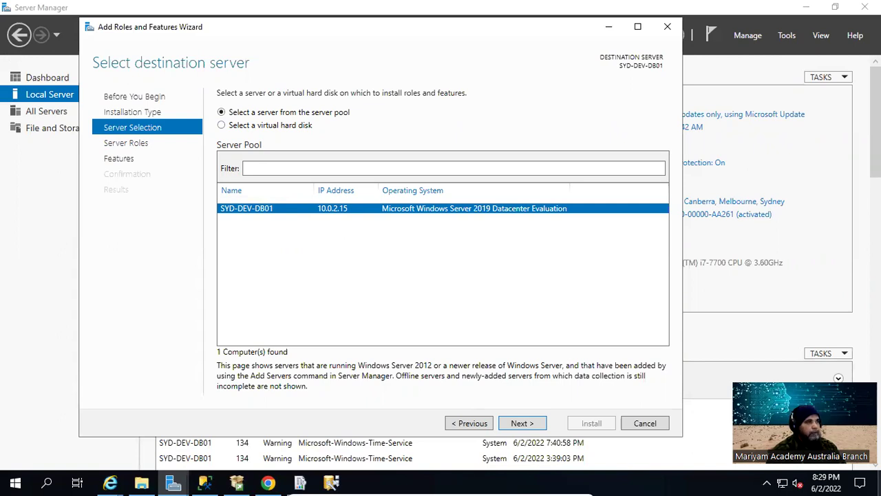
pyautogui.click(537, 424)
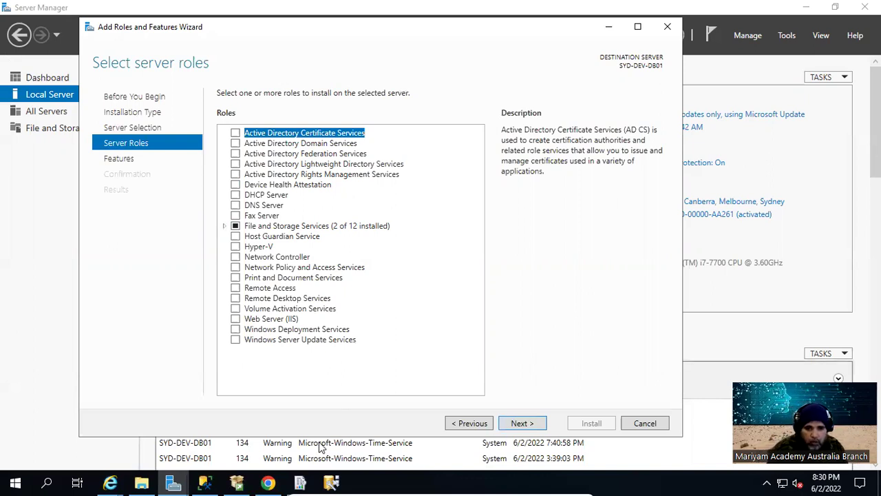
# Check Web Server (IIS), accept its management tools, and continue to Select features
pyautogui.click(235, 318)
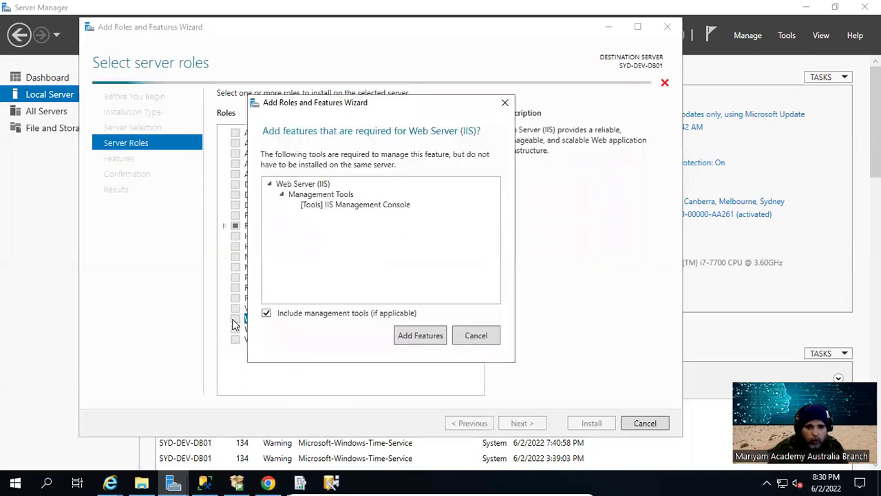
pyautogui.click(417, 338)
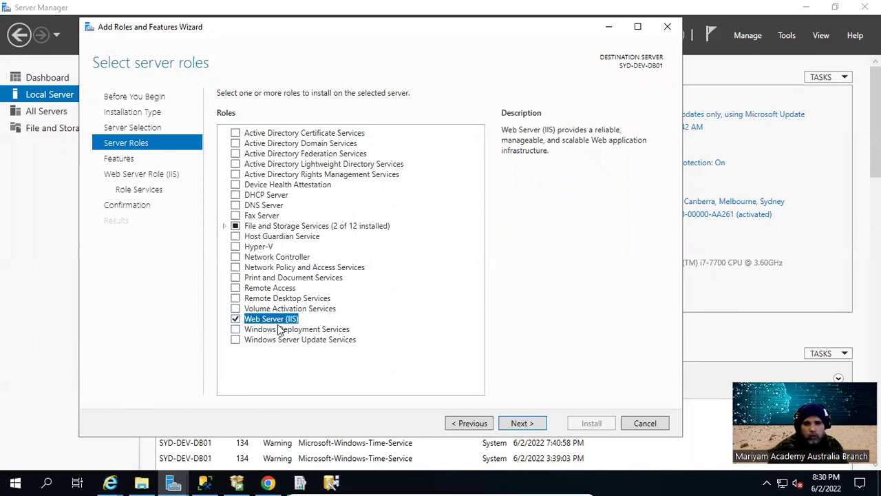
pyautogui.click(520, 422)
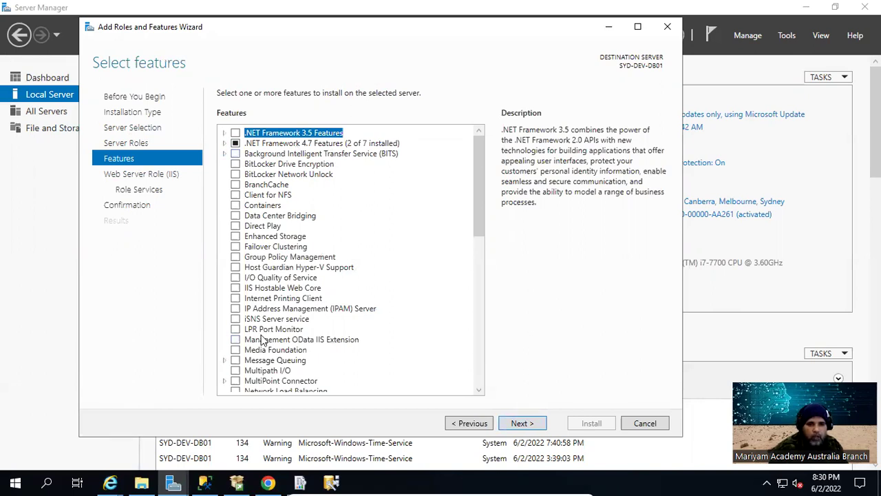
pyautogui.scroll(-4, 262, 341)
pyautogui.scroll(-8, 262, 341)
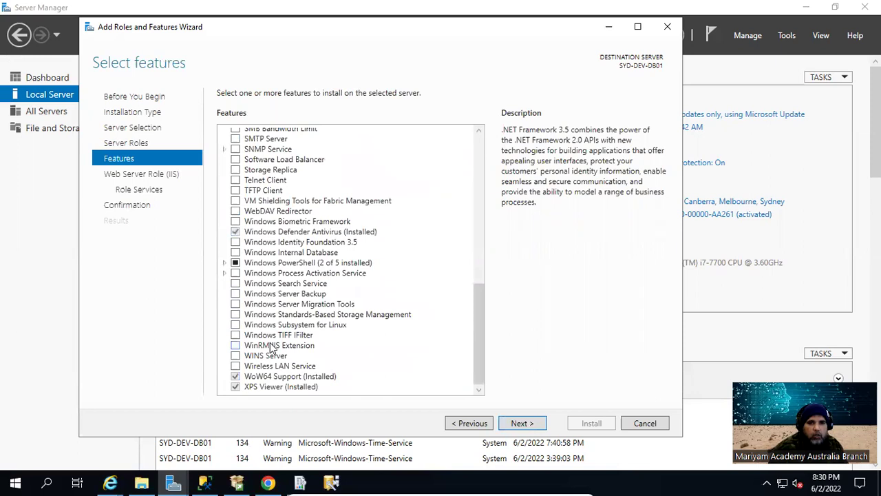
pyautogui.scroll(12, 270, 349)
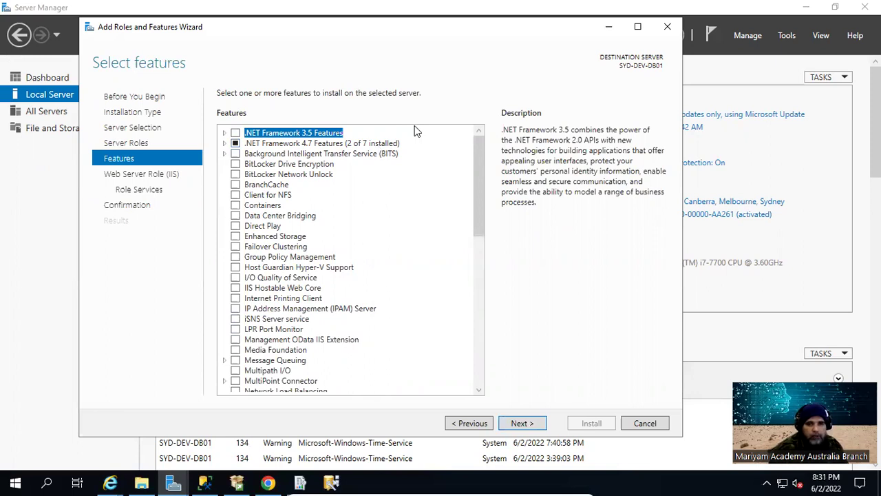
# Pass the Features and Web Server Role pages, keeping default IIS role services, to Confirmation
pyautogui.click(521, 423)
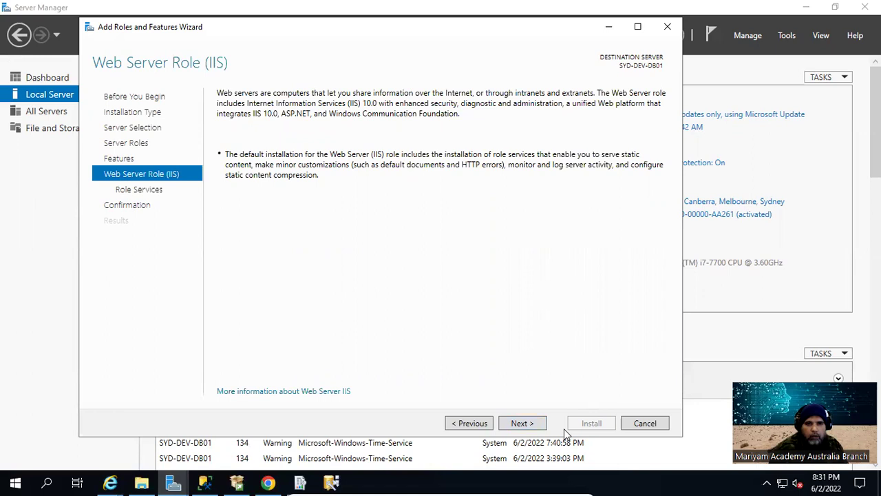
pyautogui.click(532, 424)
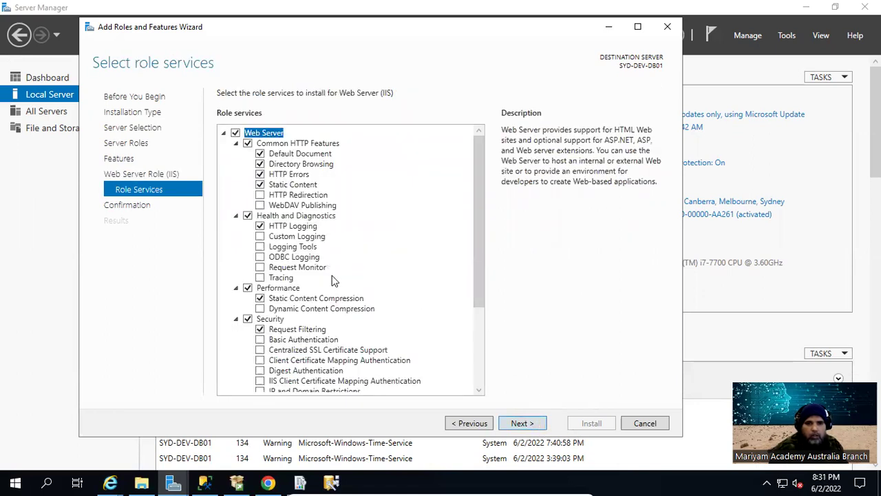
pyautogui.scroll(-3, 331, 280)
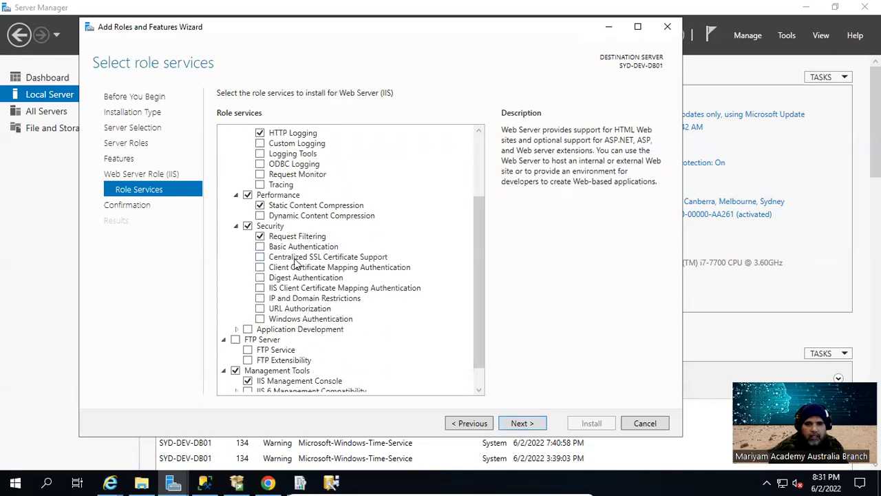
pyautogui.scroll(-1, 296, 265)
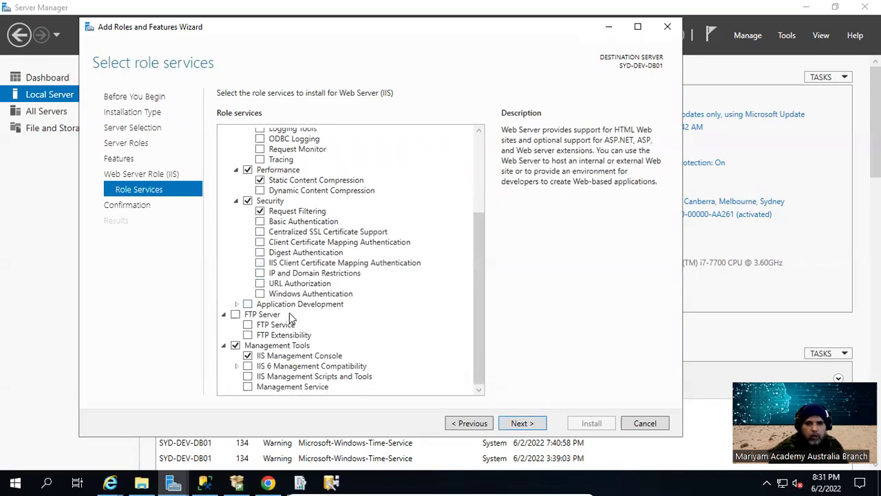
pyautogui.scroll(4, 289, 320)
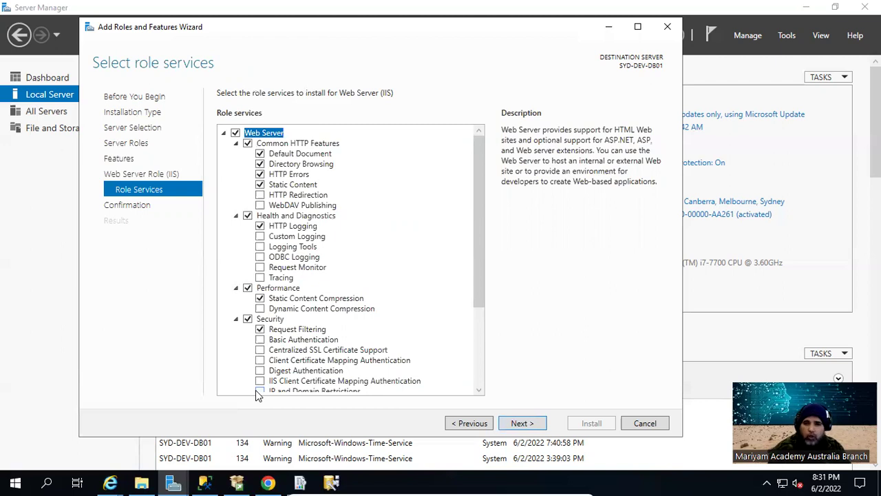
pyautogui.scroll(-4, 390, 340)
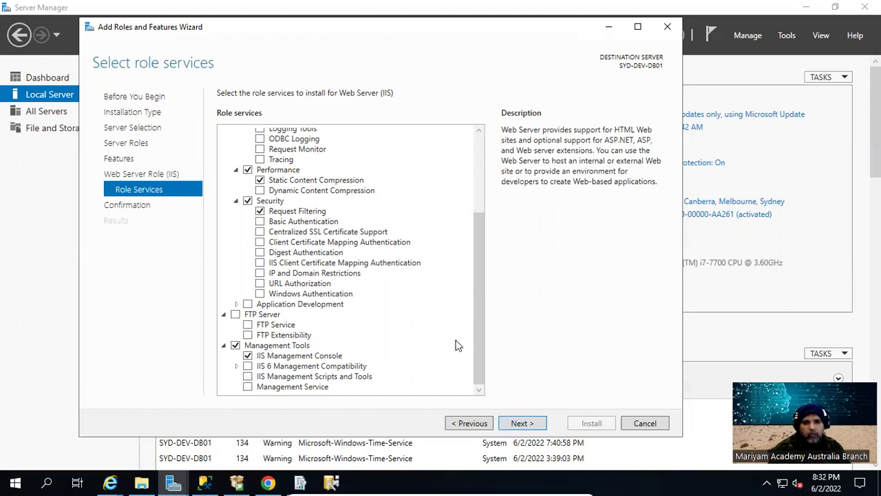
pyautogui.click(523, 424)
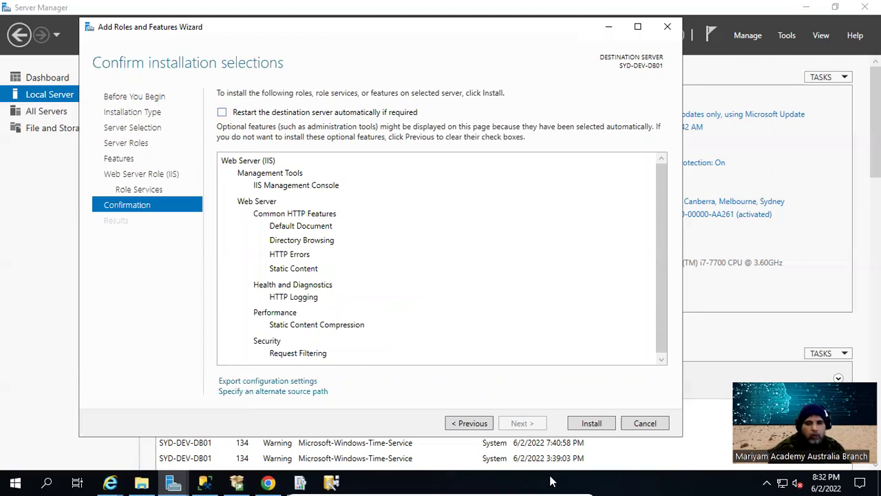
# Confirm the Web Server (IIS) selections and start the installation
pyautogui.click(593, 423)
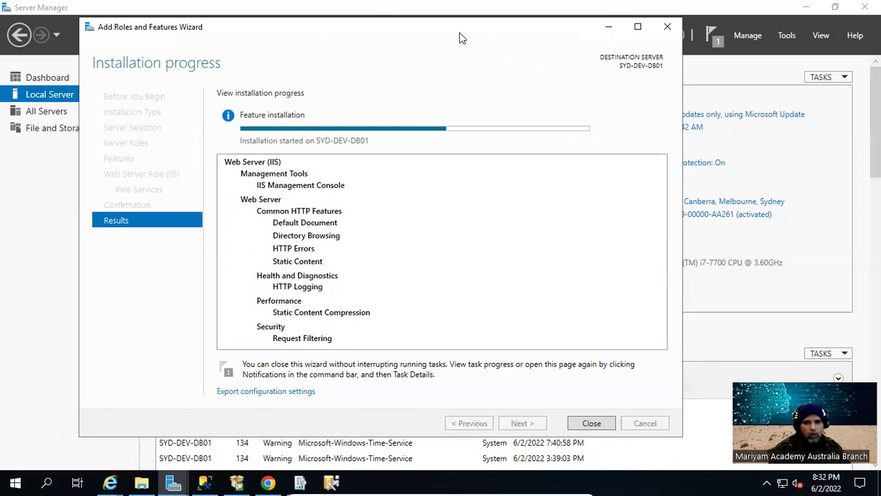
# Close the Master Data Services Configuration Manager window
pyautogui.moveTo(436, 30); pyautogui.dragTo(488, 29)
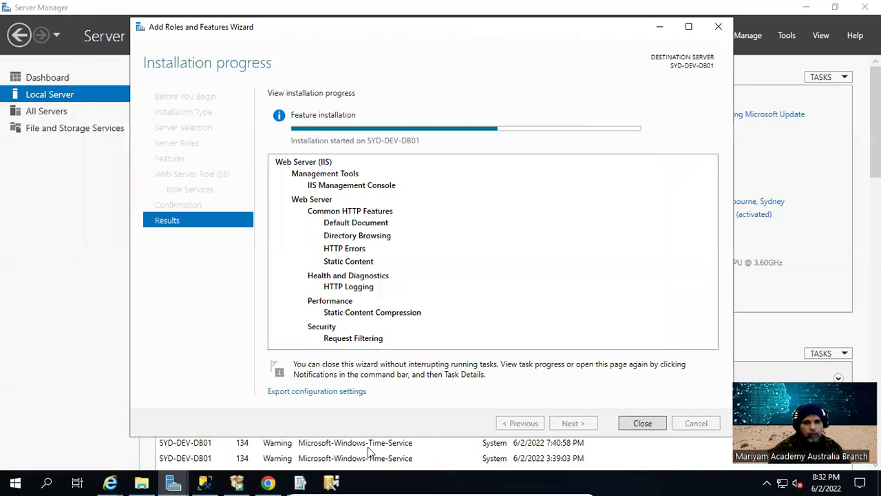
pyautogui.click(333, 482)
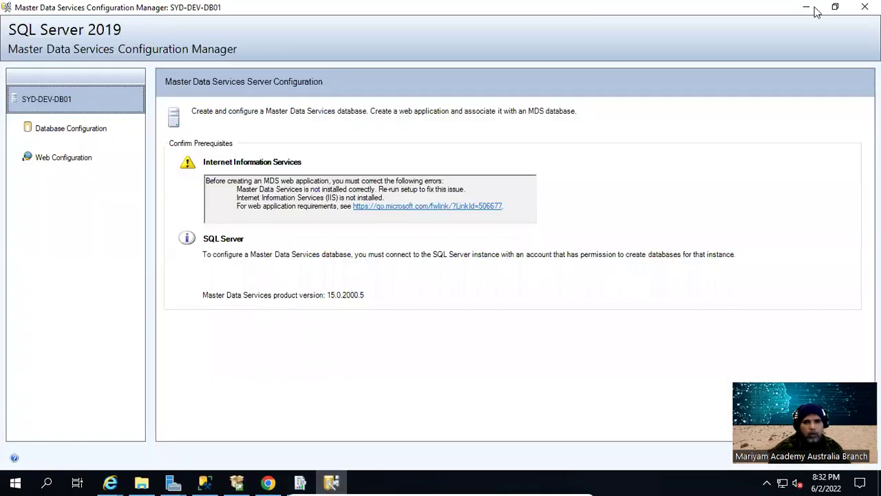
pyautogui.click(865, 7)
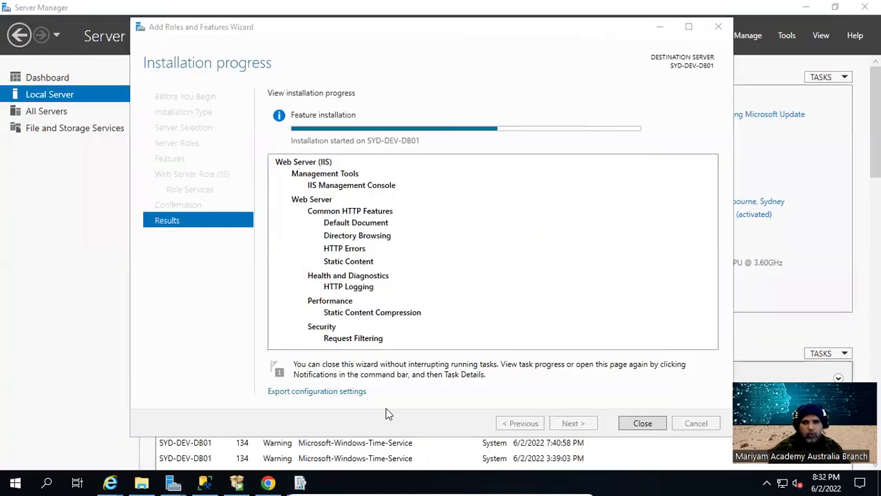
# Minimise Server Manager, Chrome and Management Studio, then restore the installation wizard
pyautogui.moveTo(385, 27); pyautogui.dragTo(460, 36)
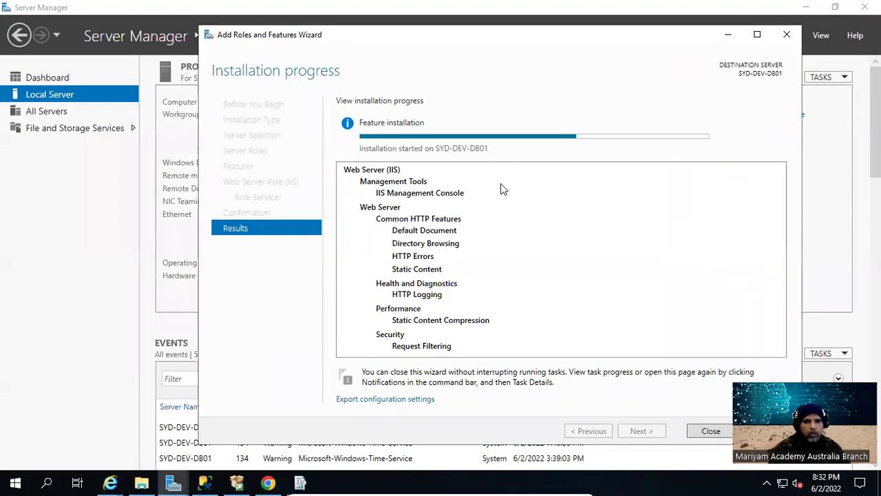
pyautogui.click(806, 8)
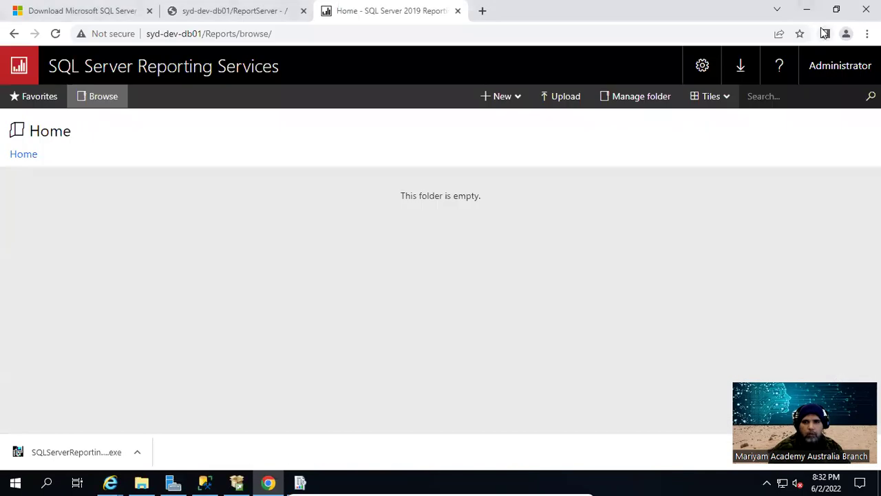
pyautogui.click(809, 11)
pyautogui.click(823, 14)
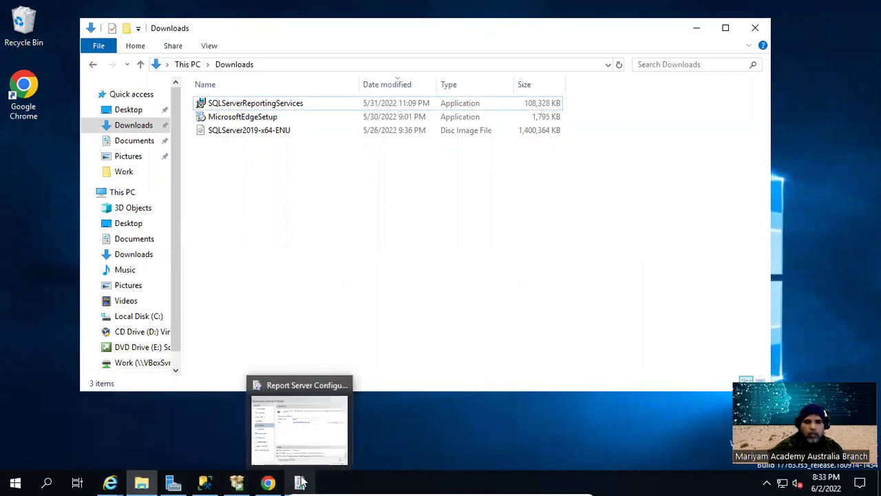
pyautogui.moveTo(255, 480)
pyautogui.moveTo(300, 482)
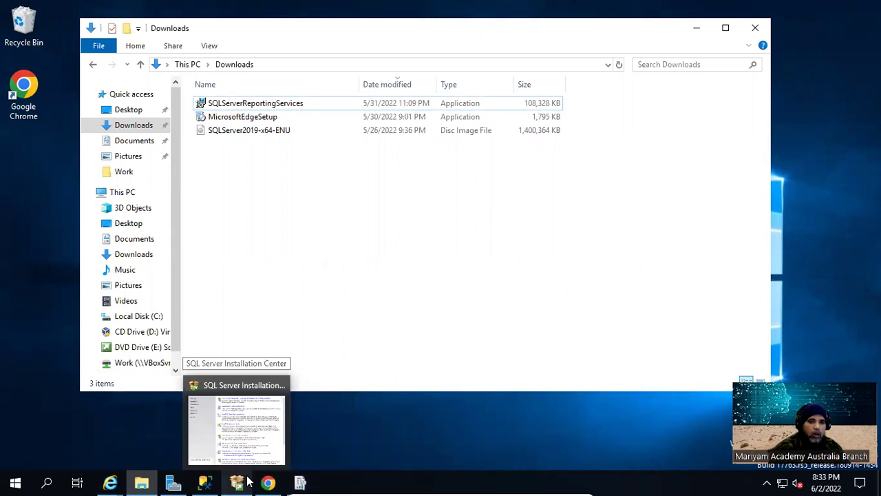
pyautogui.click(172, 484)
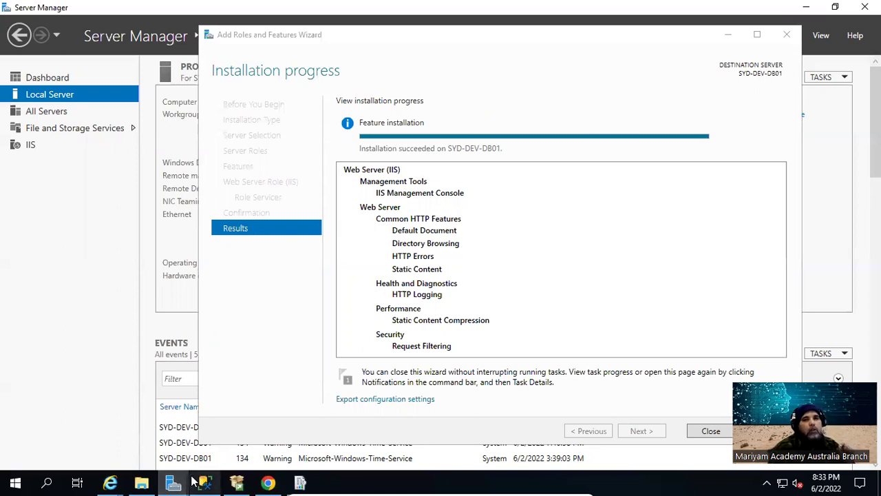
# Close the wizard once IIS reports 'Installation succeeded' on SYD-DEV-DB01
pyautogui.moveTo(192, 479)
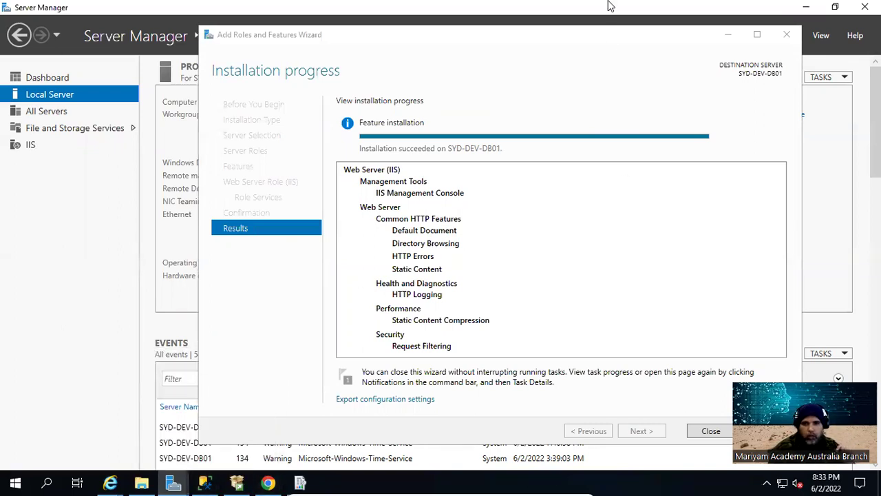
pyautogui.moveTo(616, 43); pyautogui.dragTo(524, 41)
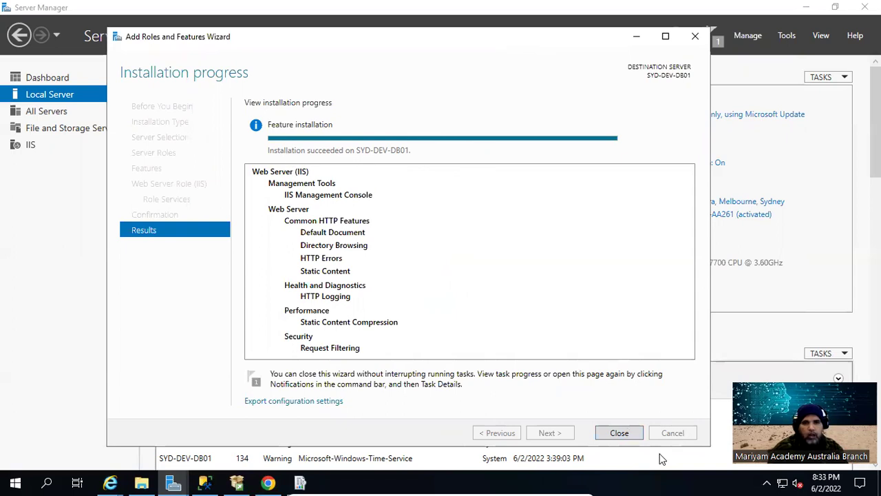
pyautogui.click(619, 433)
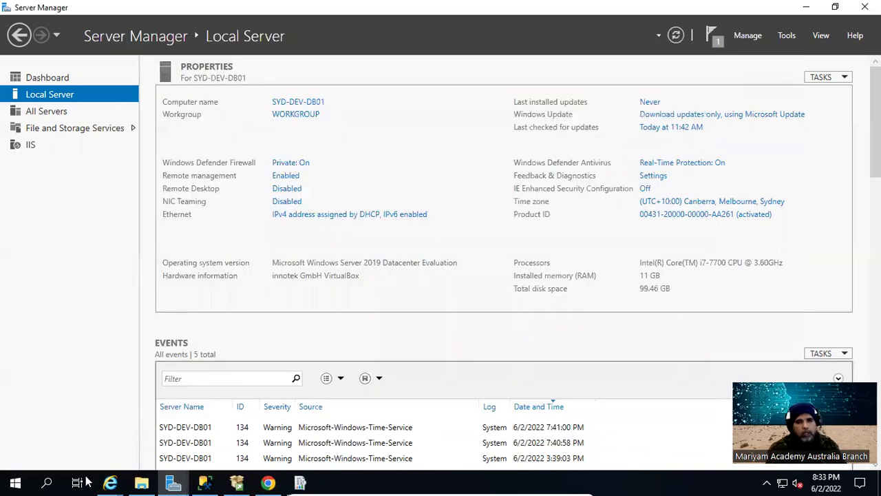
# Relaunch MDS Configuration Manager from the SQL Server 2019 group and select the full IIS error message
pyautogui.click(14, 482)
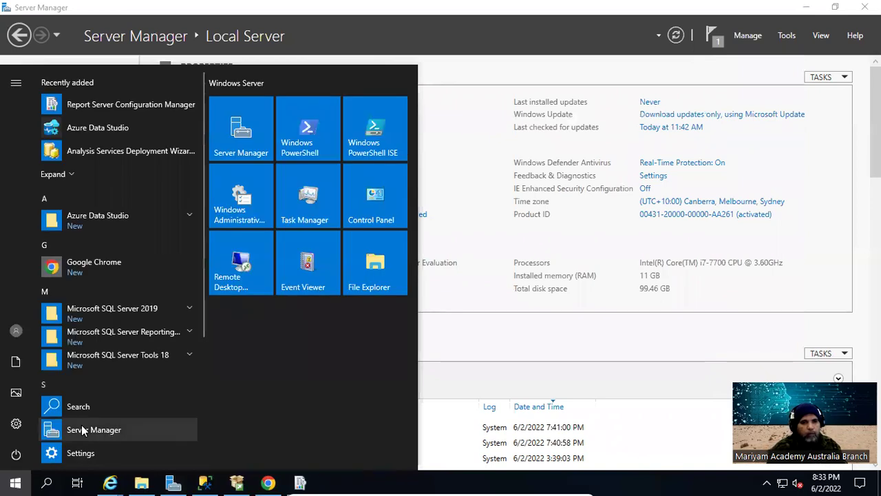
pyautogui.click(163, 311)
pyautogui.press('Escape')
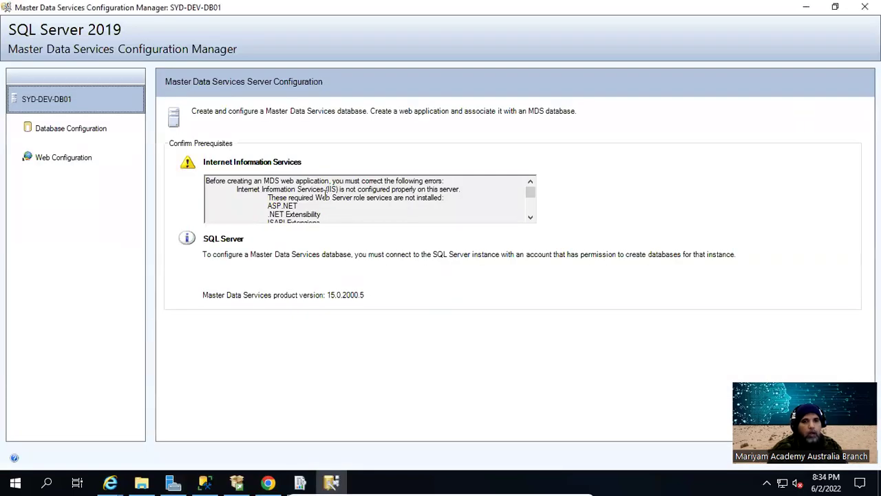
pyautogui.scroll(-2, 325, 193)
pyautogui.scroll(3, 325, 193)
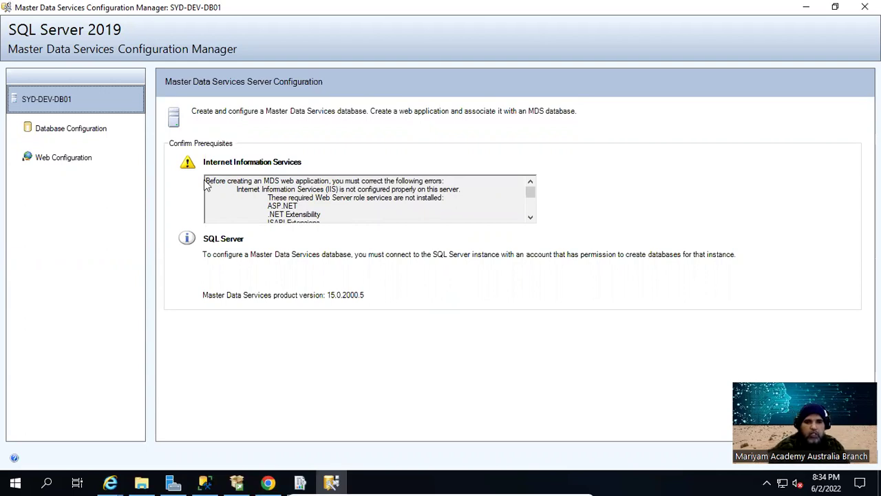
pyautogui.moveTo(206, 180); pyautogui.dragTo(405, 264)
pyautogui.hotkey('ctrl', 'c')
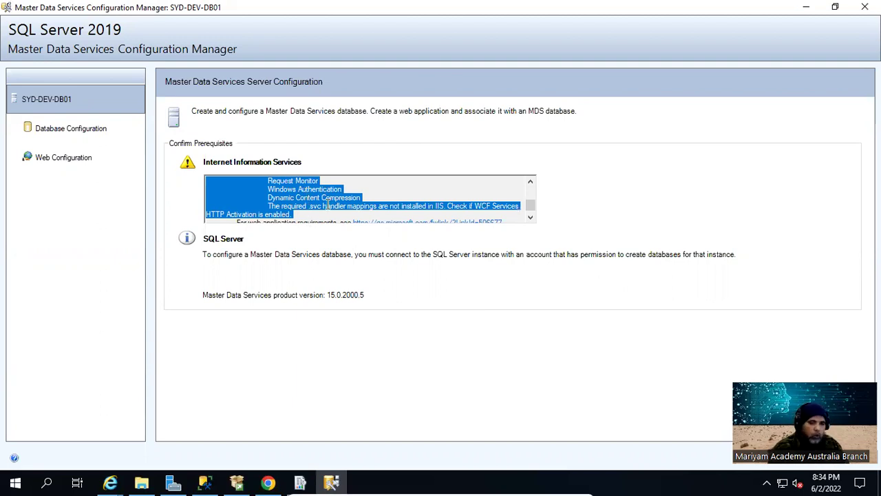
# Launch Notepad through Run and paste the copied IIS error text into a new note
pyautogui.rightClick(14, 483)
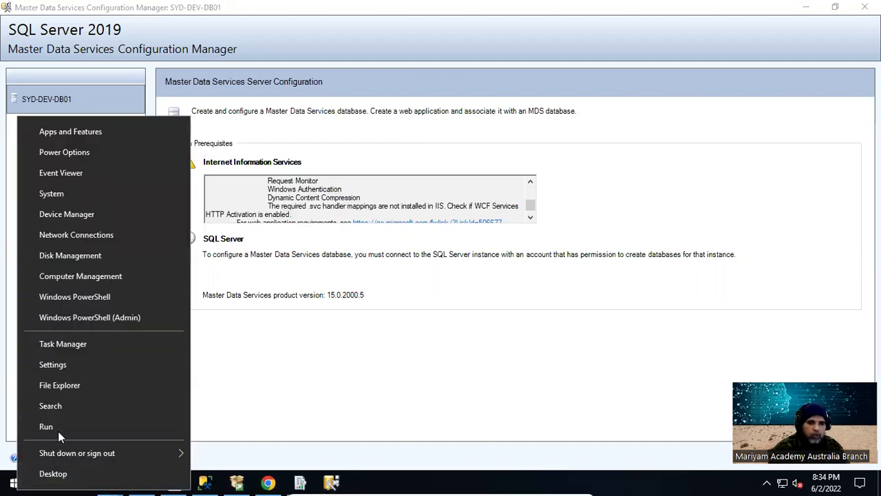
pyautogui.click(58, 428)
pyautogui.write('no')
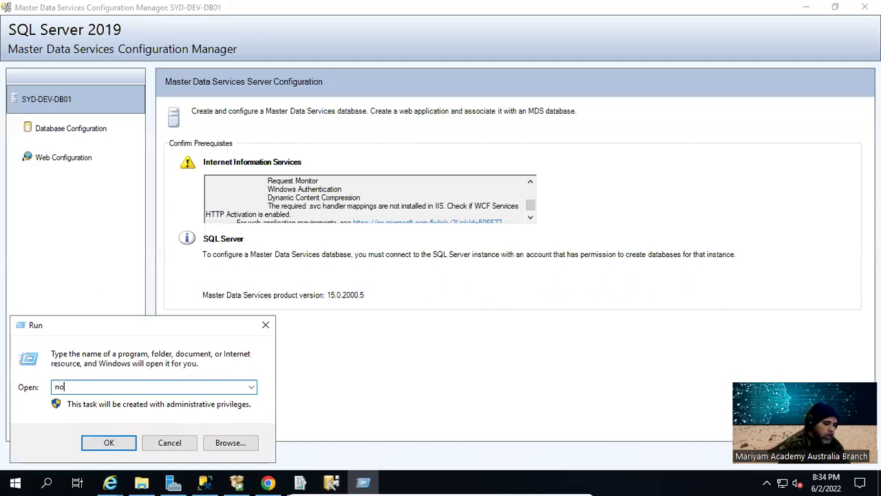
pyautogui.write('tepad')
pyautogui.press('Return')
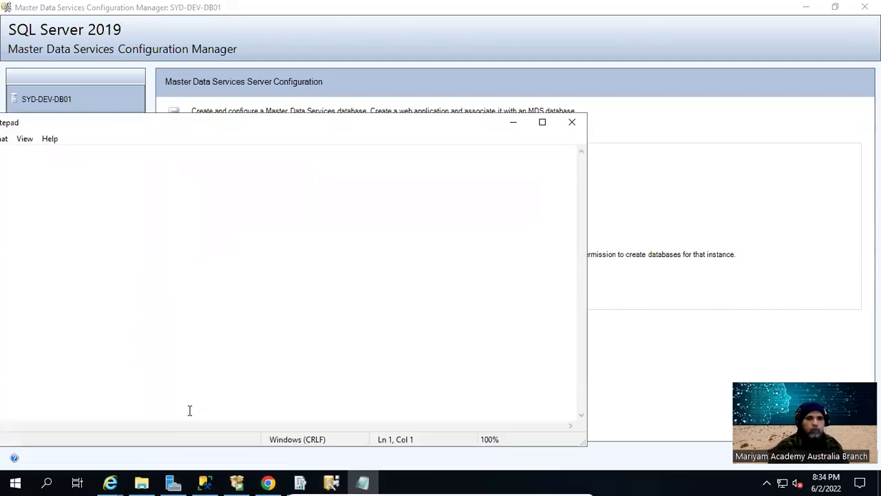
pyautogui.moveTo(264, 127); pyautogui.dragTo(474, 37)
pyautogui.hotkey('ctrl', 'v')
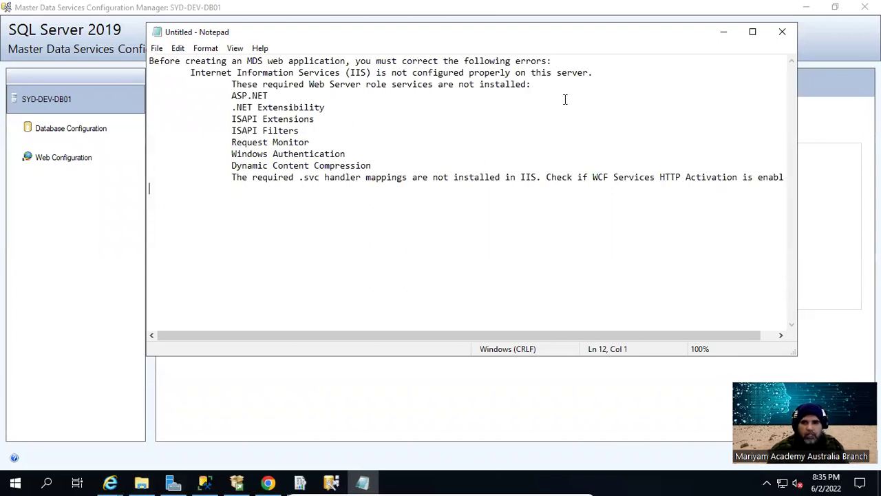
# Start the Add Roles and Features wizard from Server Manager's Manage menu
pyautogui.moveTo(524, 43); pyautogui.dragTo(423, 37)
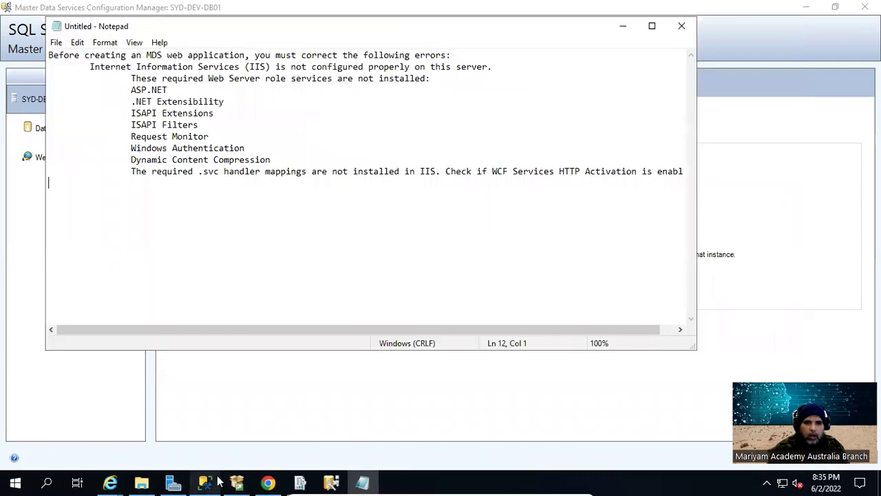
pyautogui.click(176, 481)
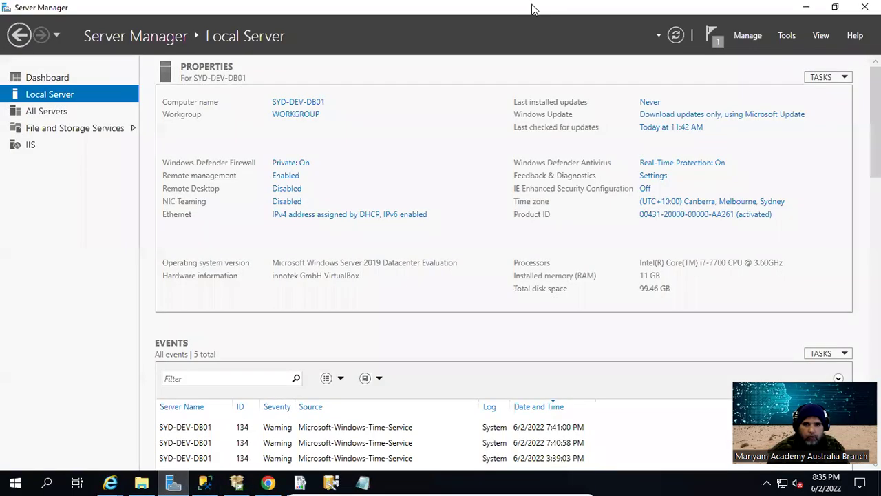
pyautogui.click(748, 38)
pyautogui.click(763, 52)
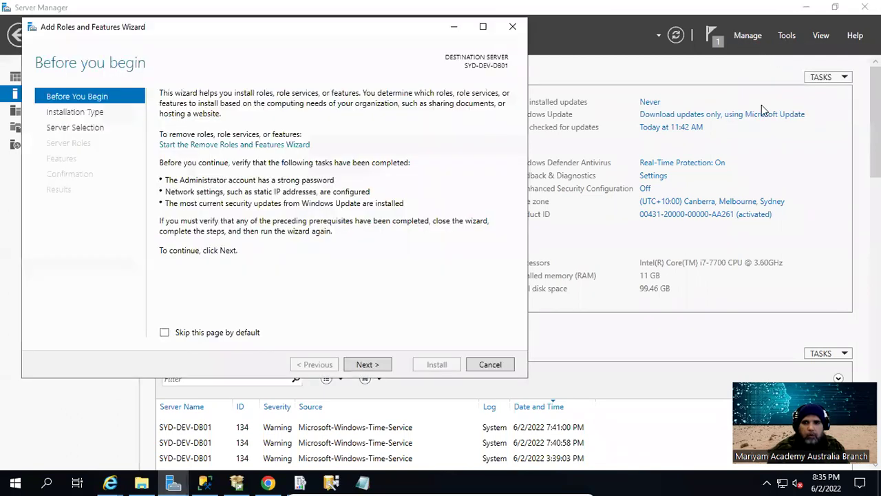
# Arrange Notepad, Server Manager and the wizard side by side so the missing-services list stays visible
pyautogui.moveTo(261, 33); pyautogui.dragTo(583, 40)
pyautogui.click(807, 9)
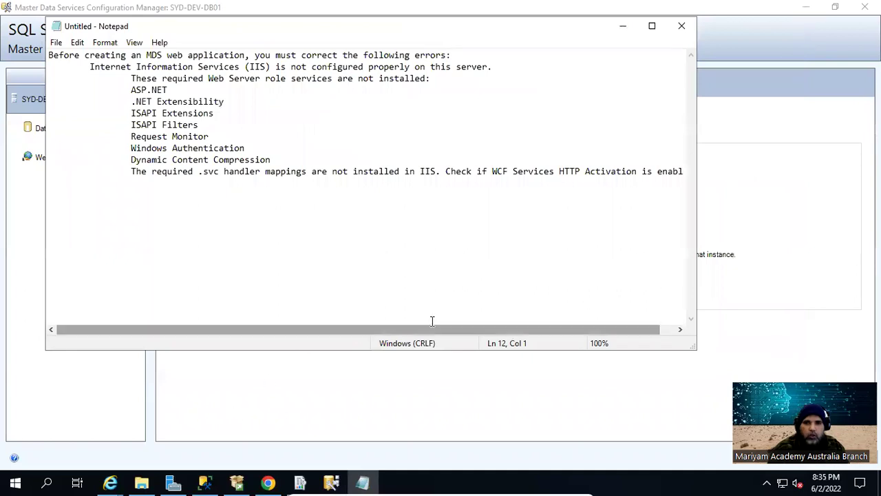
pyautogui.click(806, 9)
pyautogui.moveTo(455, 28); pyautogui.dragTo(405, 31)
pyautogui.moveTo(647, 354); pyautogui.dragTo(482, 448)
pyautogui.click(172, 482)
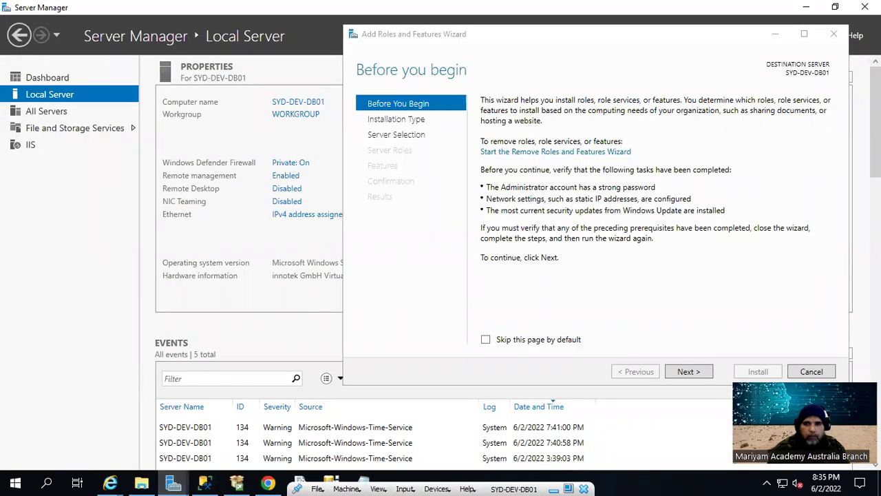
pyautogui.click(835, 6)
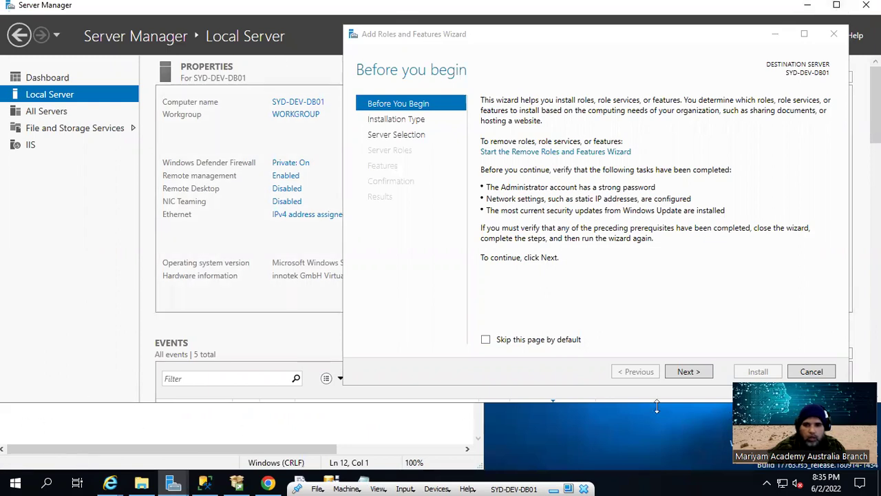
pyautogui.moveTo(79, 12); pyautogui.dragTo(96, 78)
pyautogui.moveTo(343, 25); pyautogui.dragTo(526, 51)
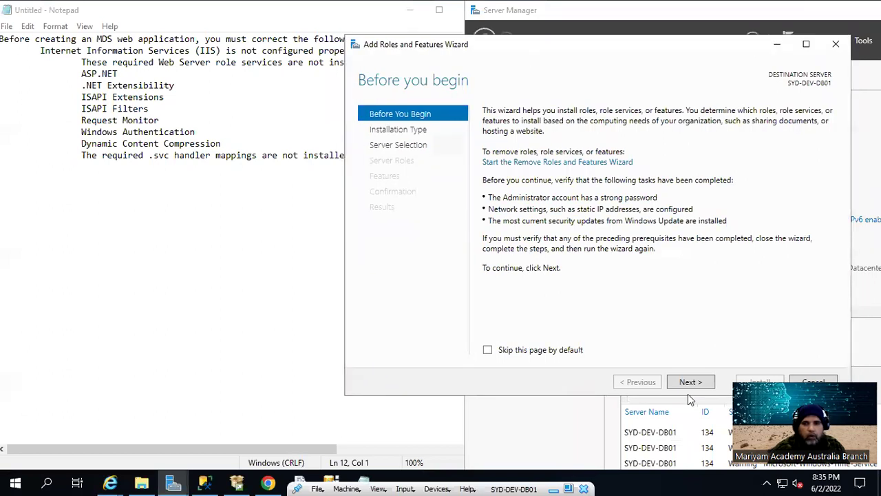
pyautogui.moveTo(618, 396); pyautogui.dragTo(613, 470)
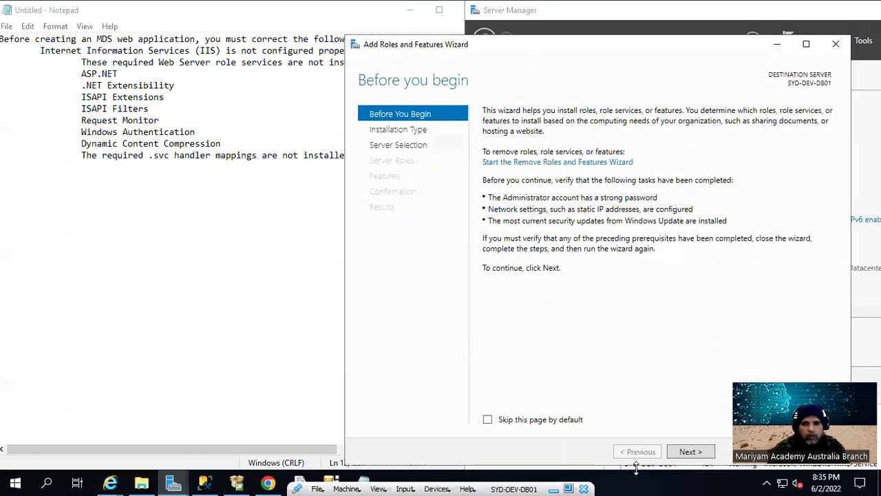
# Advance the wizard to Server Roles and expand the Web Server (IIS) role
pyautogui.click(696, 453)
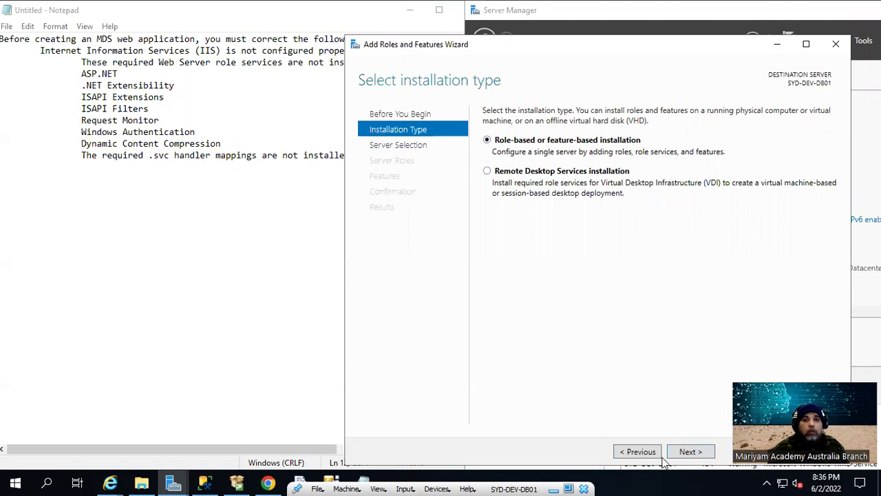
pyautogui.click(701, 460)
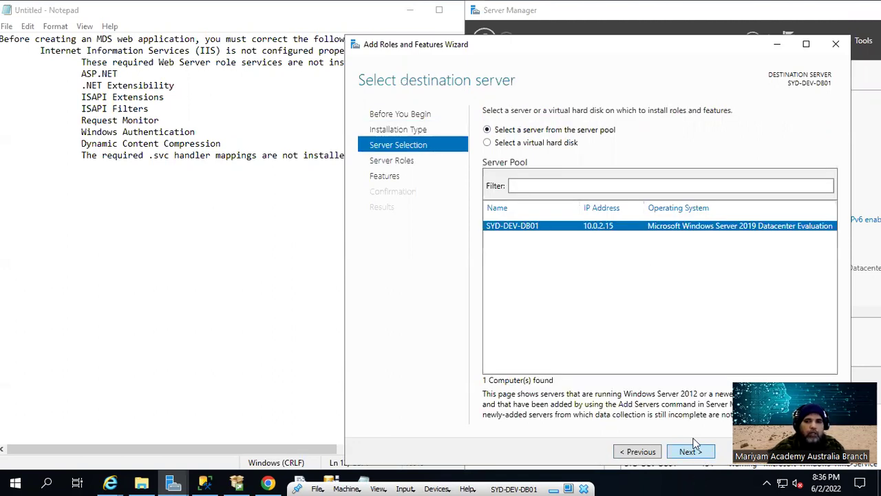
pyautogui.click(689, 452)
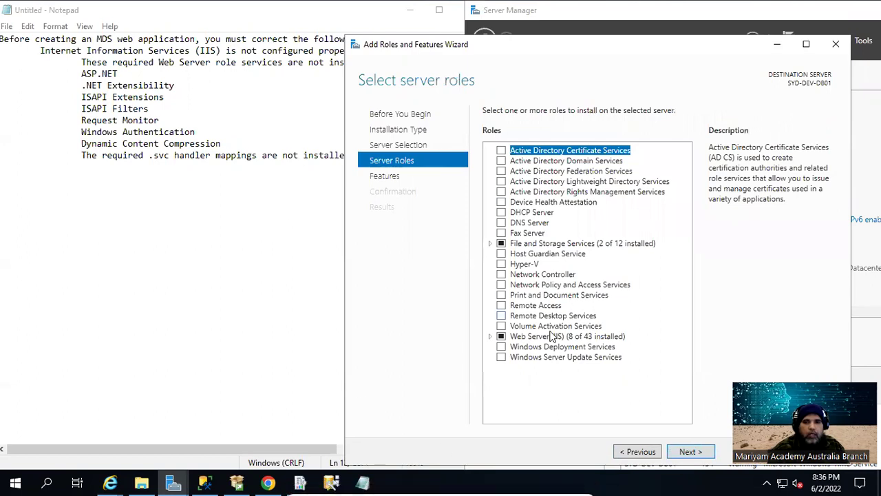
pyautogui.click(490, 336)
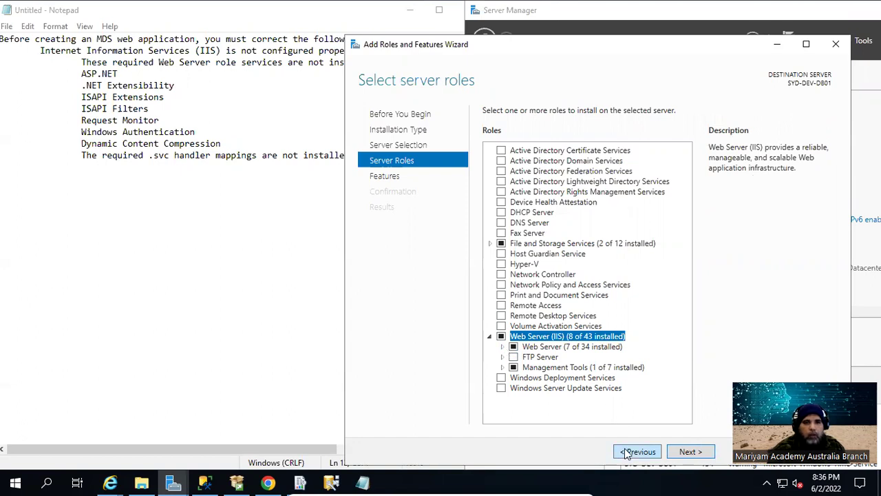
# Move on to Features and expand .NET Framework 4.7 Features and WCF Services
pyautogui.click(688, 452)
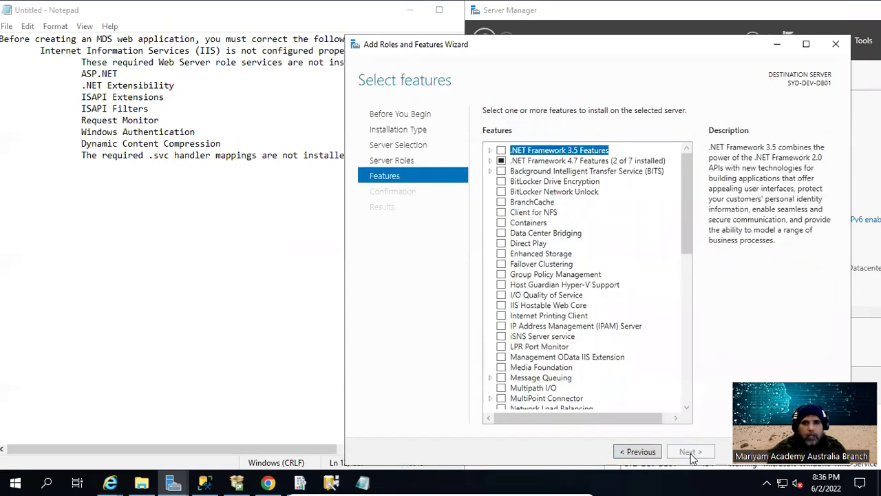
pyautogui.click(491, 161)
pyautogui.click(501, 192)
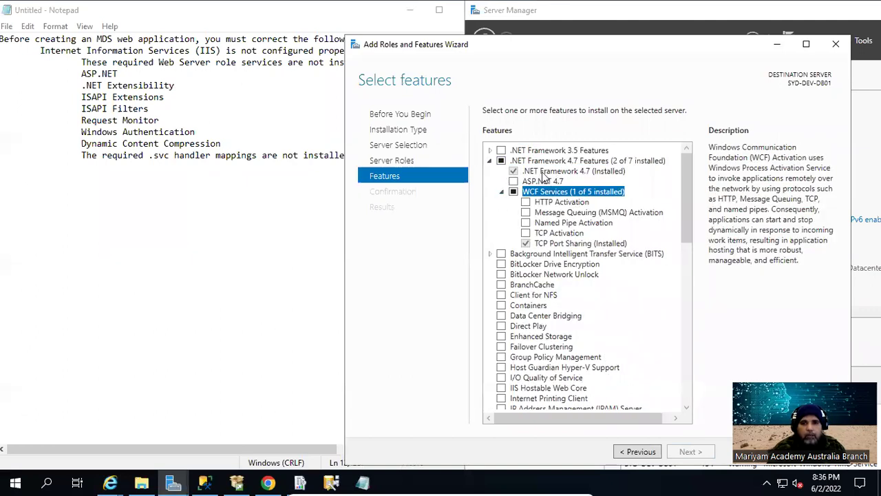
pyautogui.scroll(-15, 561, 364)
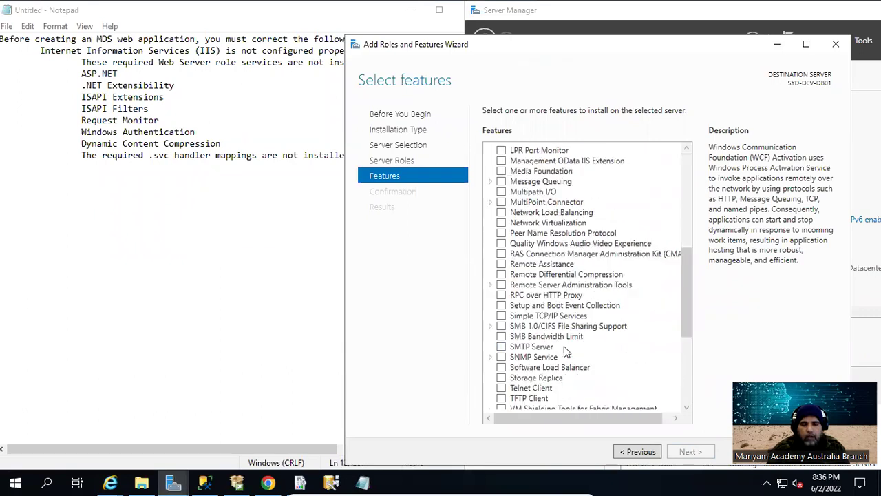
pyautogui.scroll(15, 569, 354)
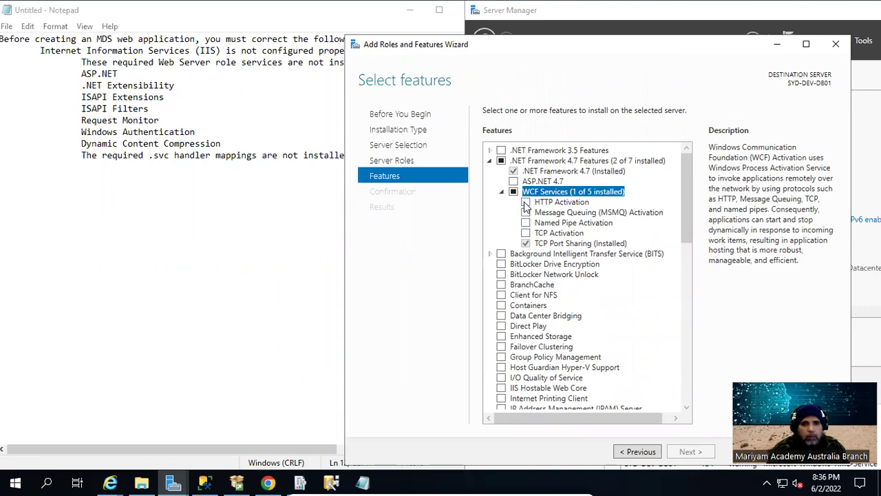
pyautogui.moveTo(431, 55); pyautogui.dragTo(376, 38)
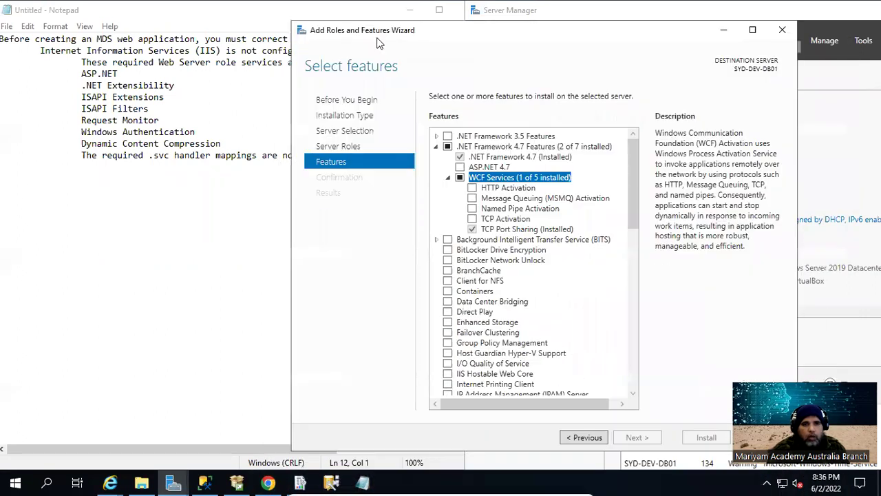
# Tick ASP.NET 4.7 under .NET Framework 4.7 Features, preview the confirmation, then step back
pyautogui.click(461, 168)
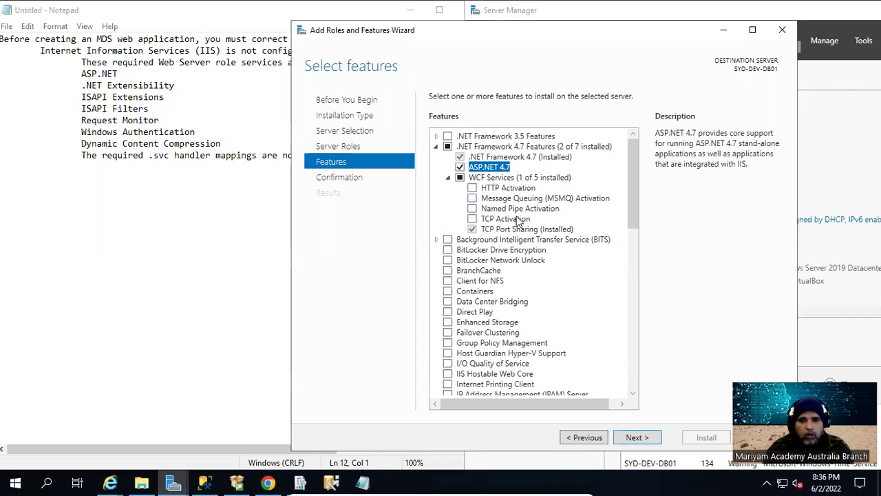
pyautogui.click(646, 446)
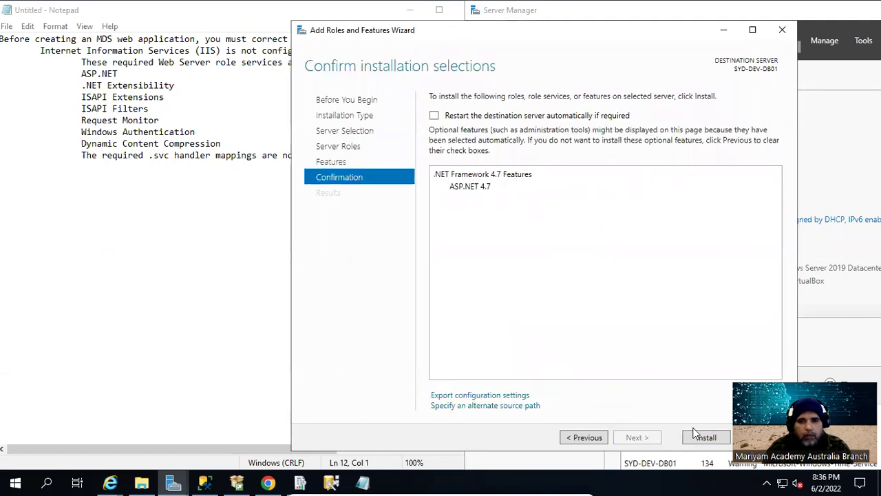
pyautogui.moveTo(643, 27); pyautogui.dragTo(621, 24)
pyautogui.click(563, 433)
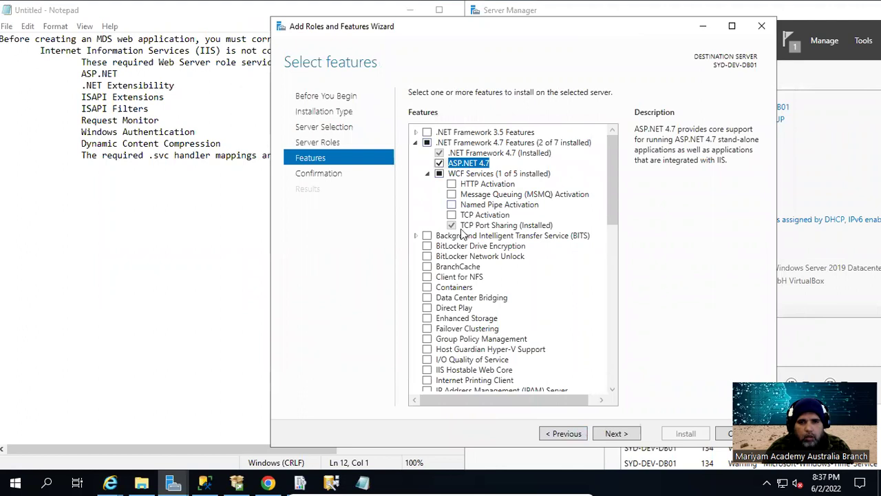
# Return to Server Roles and expand the Web Server role-service groups through Application Development
pyautogui.click(574, 433)
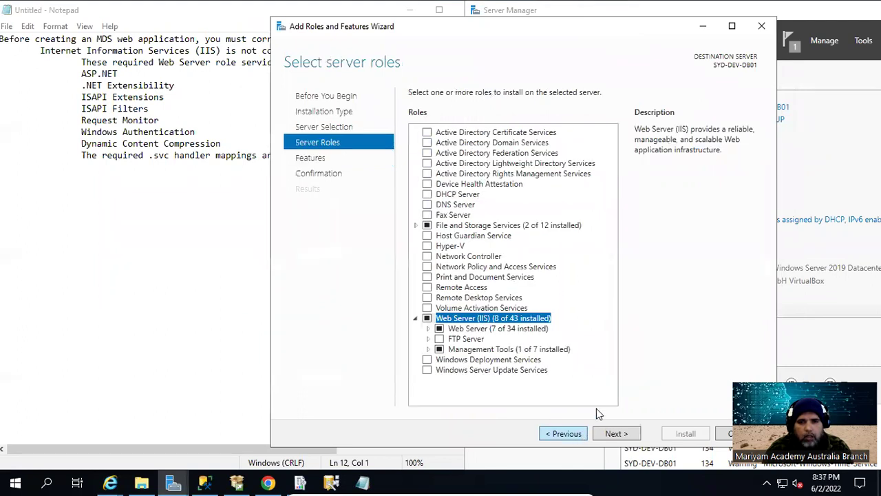
pyautogui.click(430, 329)
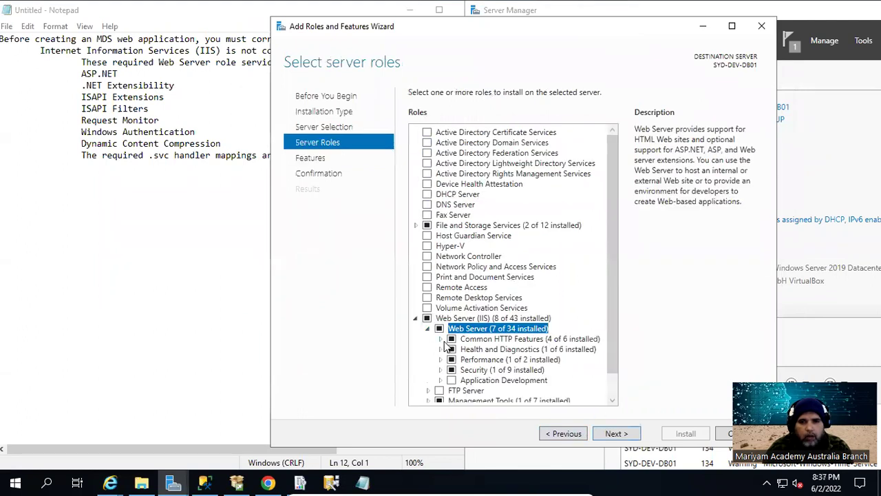
pyautogui.scroll(-1, 448, 347)
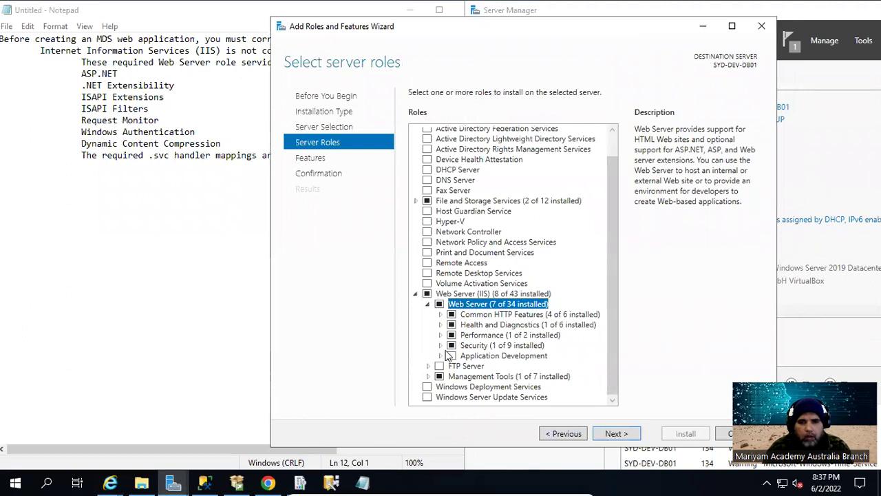
pyautogui.click(440, 314)
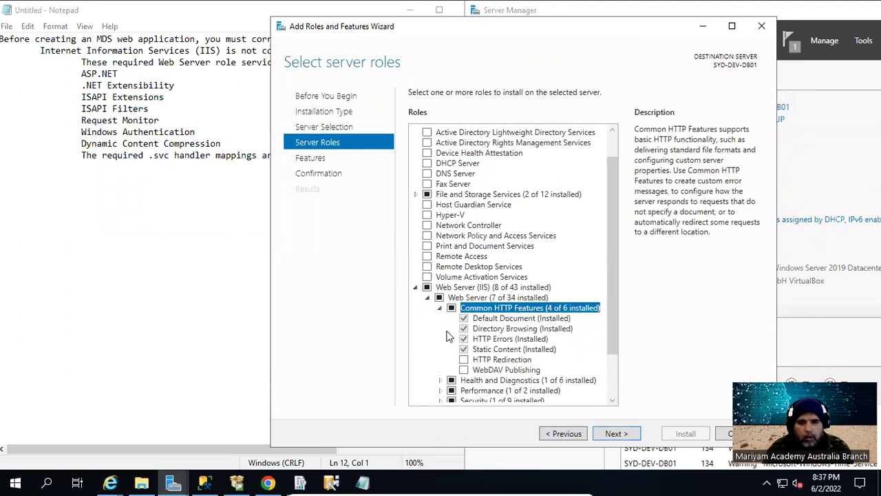
pyautogui.scroll(-2, 444, 363)
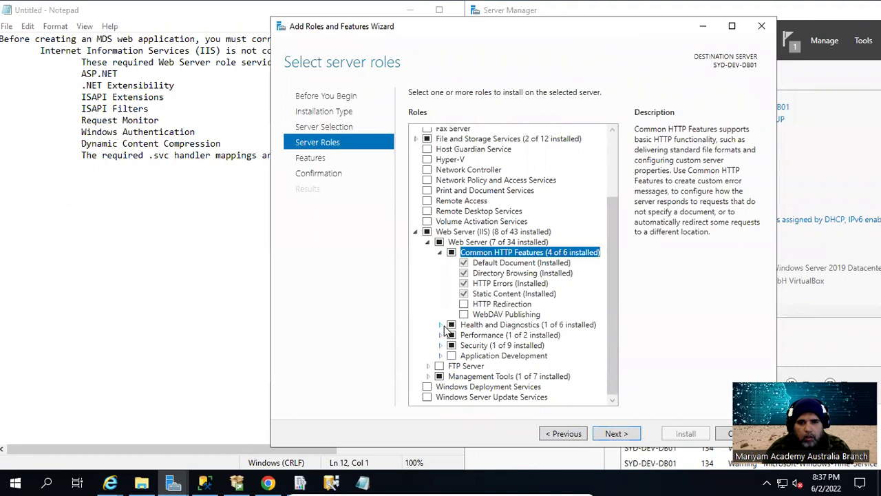
pyautogui.click(440, 325)
pyautogui.scroll(-2, 446, 352)
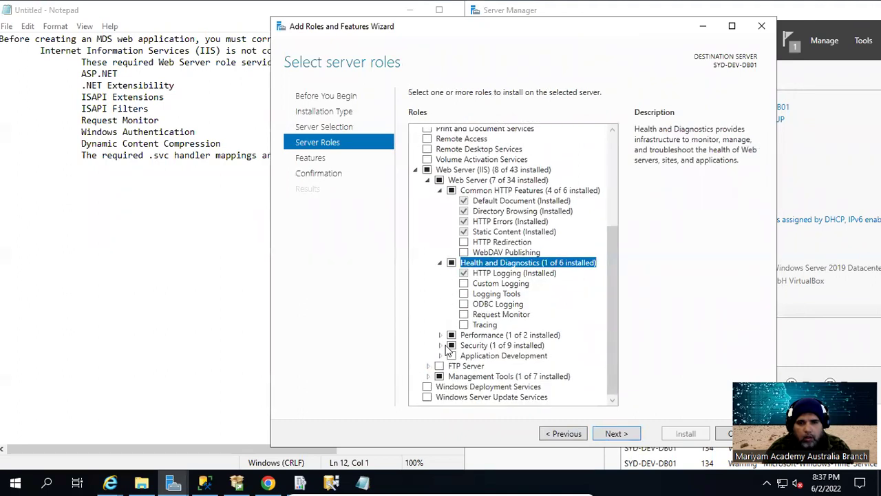
pyautogui.click(440, 336)
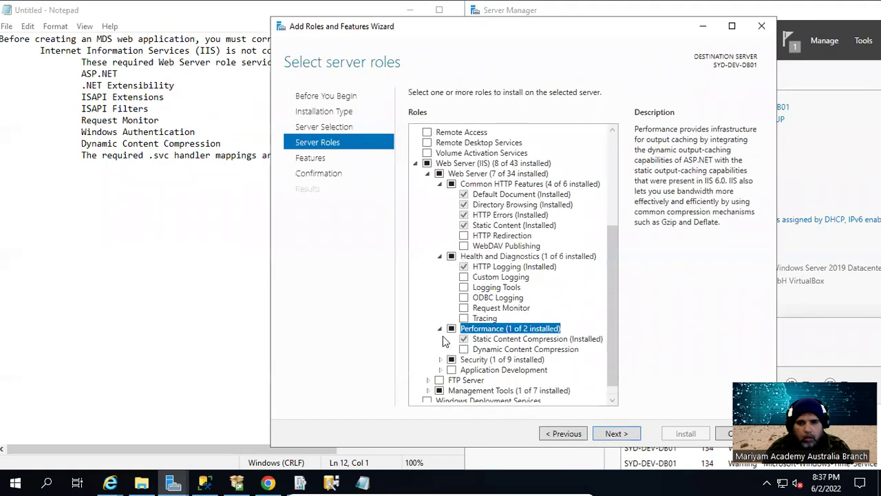
pyautogui.scroll(-1, 446, 360)
pyautogui.click(441, 346)
pyautogui.scroll(-3, 443, 354)
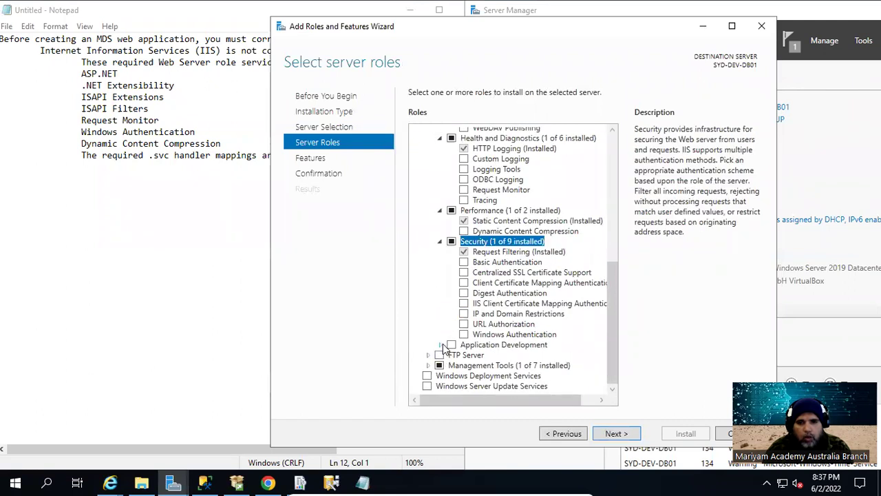
pyautogui.click(440, 345)
pyautogui.scroll(-3, 442, 362)
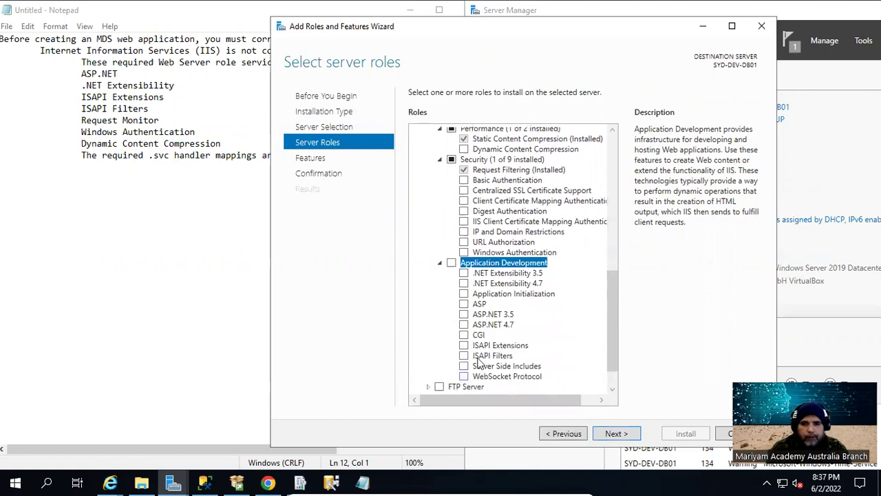
# Tick .NET Extensibility 4.7, ISAPI Extensions, ISAPI Filters, Windows Authentication, Dynamic Content Compression and ASP.NET 4.7
pyautogui.click(464, 283)
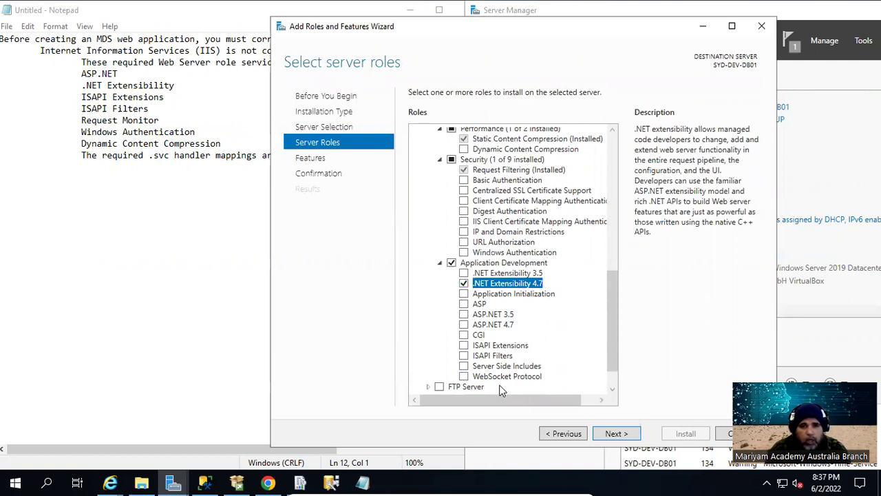
pyautogui.click(464, 344)
pyautogui.click(463, 356)
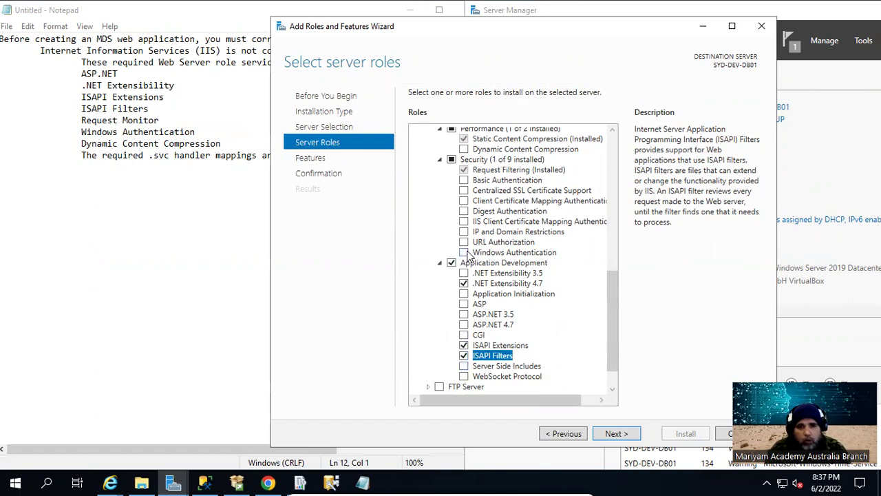
pyautogui.click(465, 253)
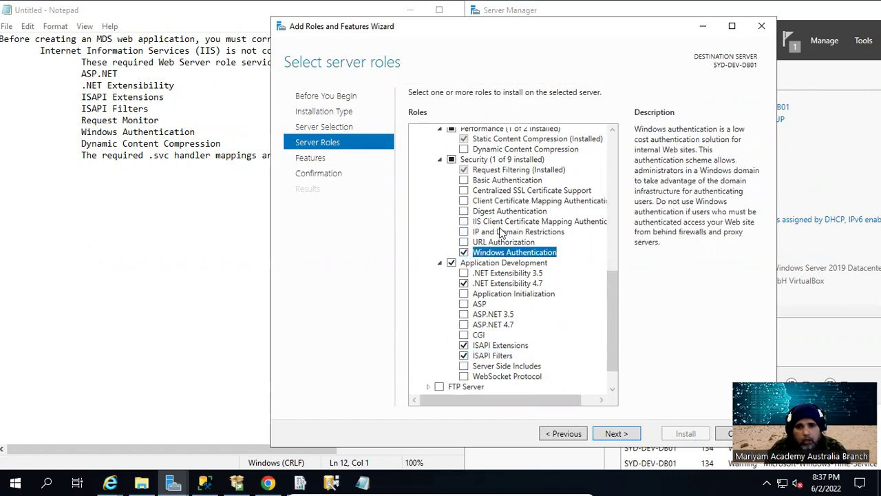
pyautogui.scroll(2, 502, 254)
pyautogui.scroll(4, 506, 267)
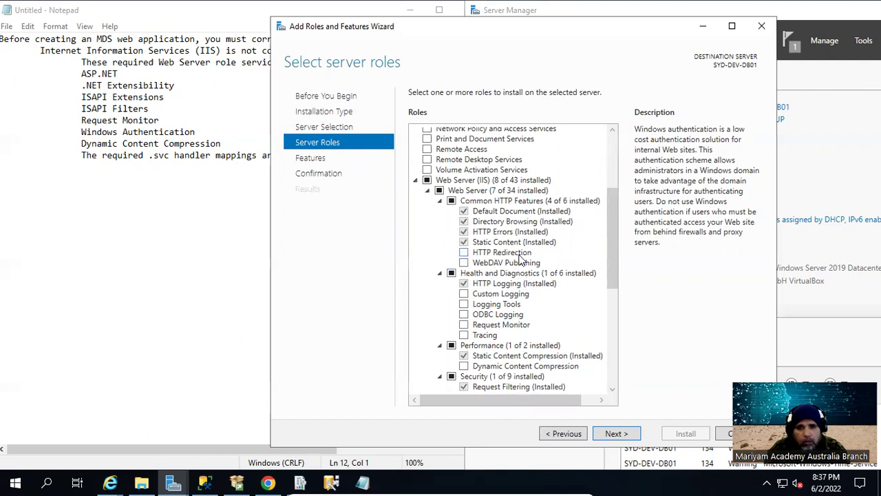
pyautogui.scroll(-1, 525, 279)
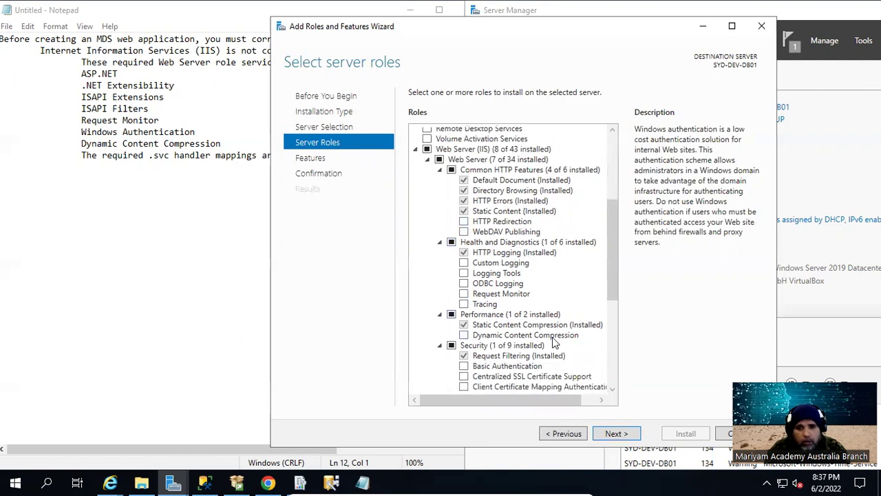
pyautogui.click(464, 335)
pyautogui.scroll(-2, 544, 308)
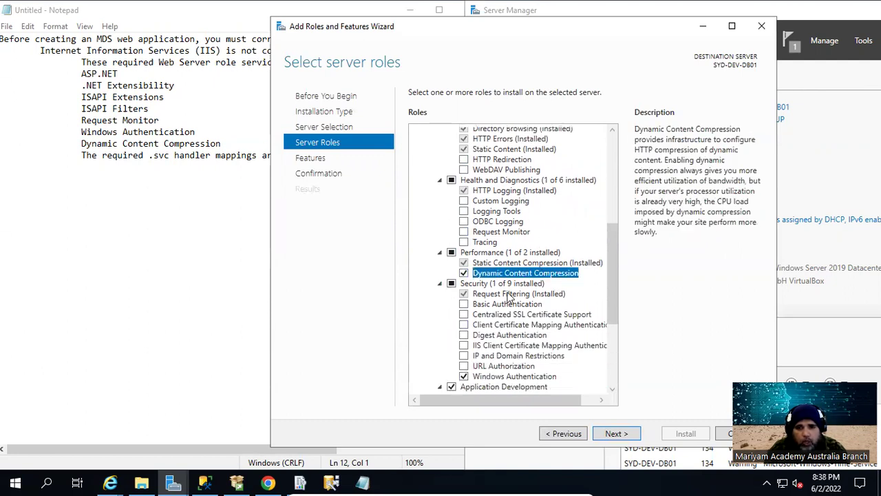
pyautogui.scroll(-4, 512, 298)
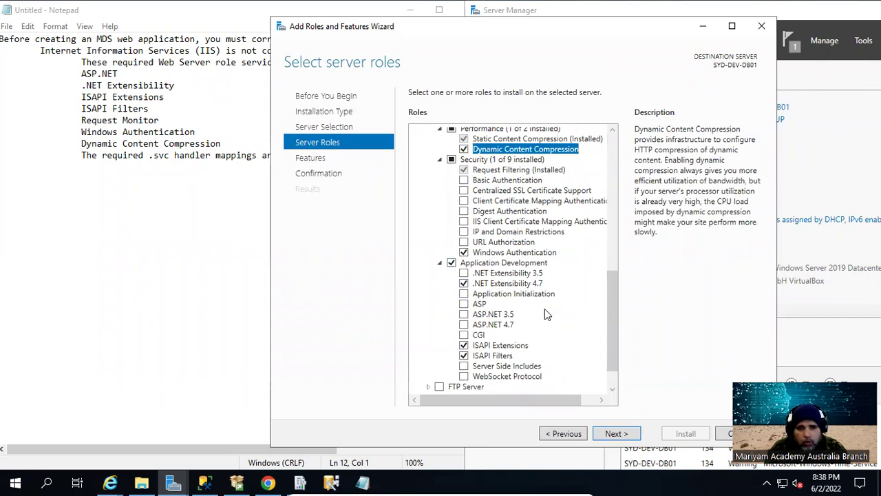
pyautogui.click(464, 325)
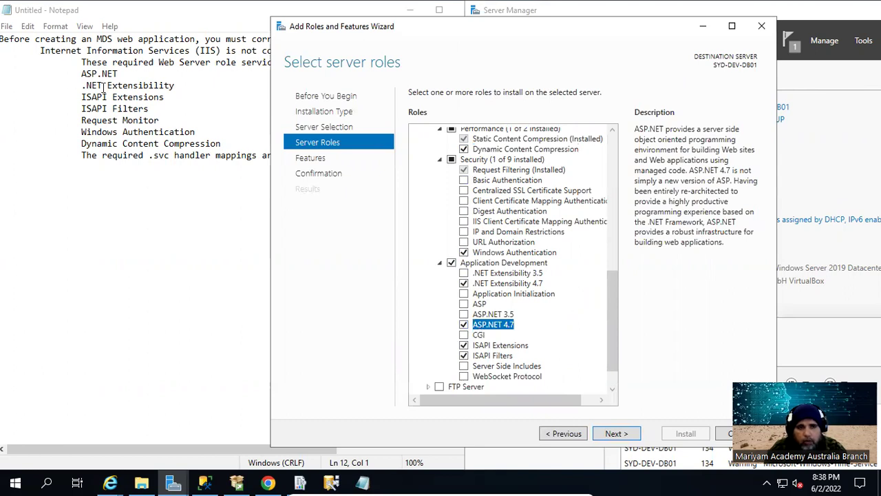
# Widen Notepad to check the full error list, then continue to the Features page
pyautogui.moveTo(350, 23); pyautogui.dragTo(375, 29)
pyautogui.click(210, 14)
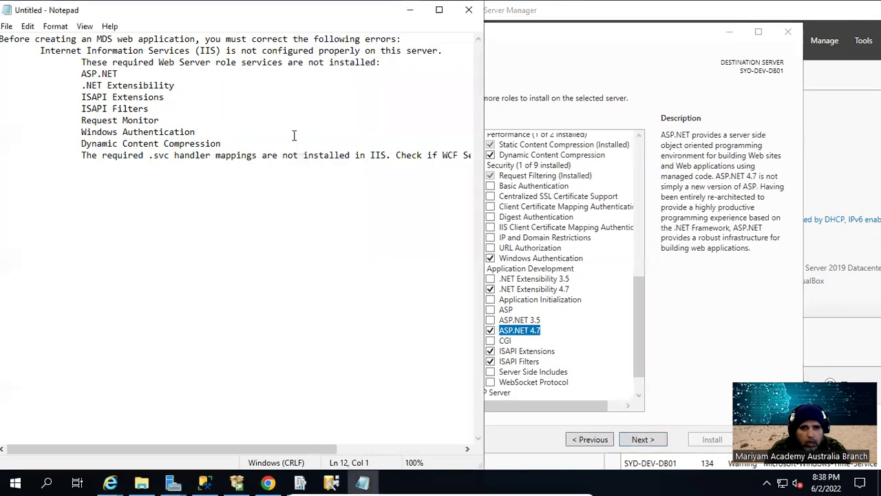
pyautogui.moveTo(482, 173); pyautogui.dragTo(603, 186)
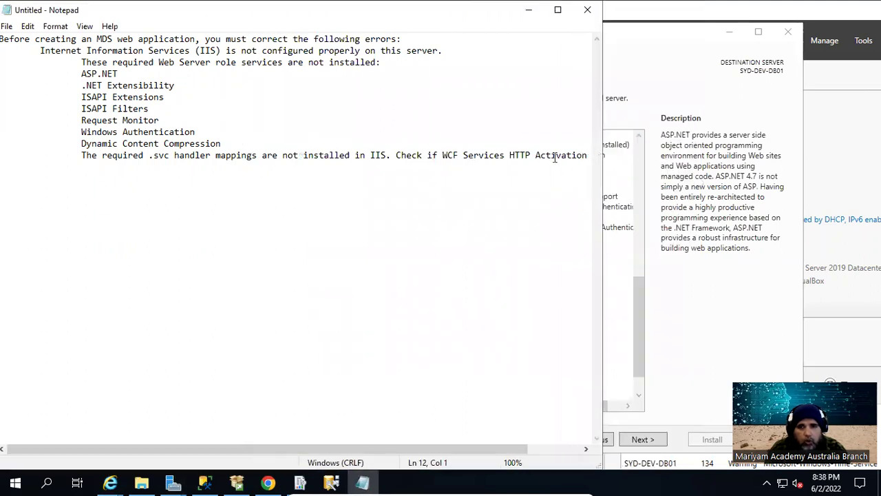
pyautogui.click(665, 35)
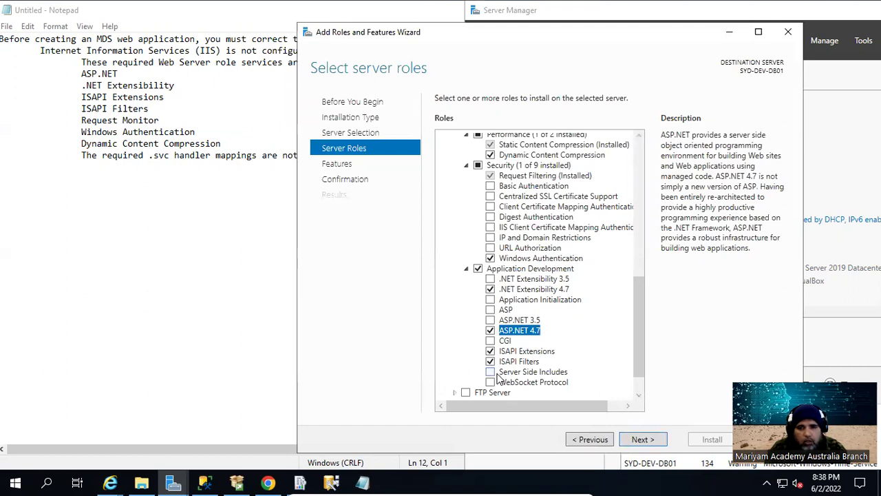
pyautogui.scroll(-1, 503, 375)
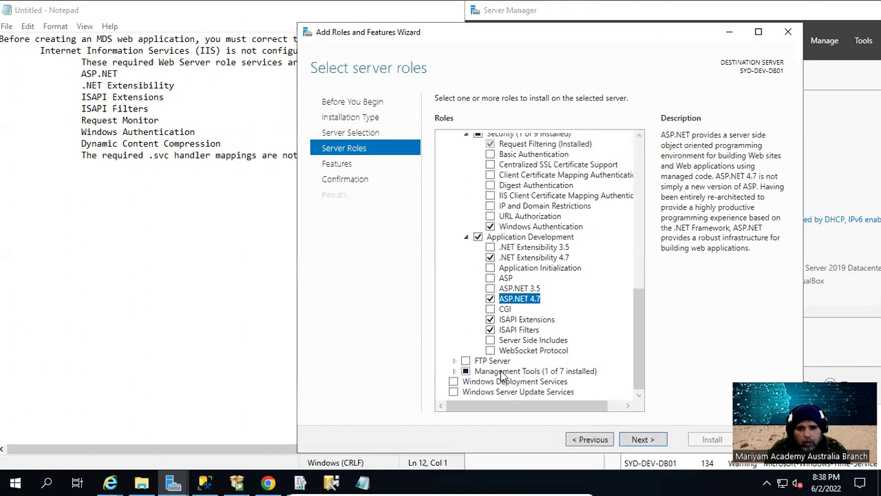
pyautogui.click(640, 440)
# Tick WCF HTTP Activation with its required features and start the installation
pyautogui.click(479, 190)
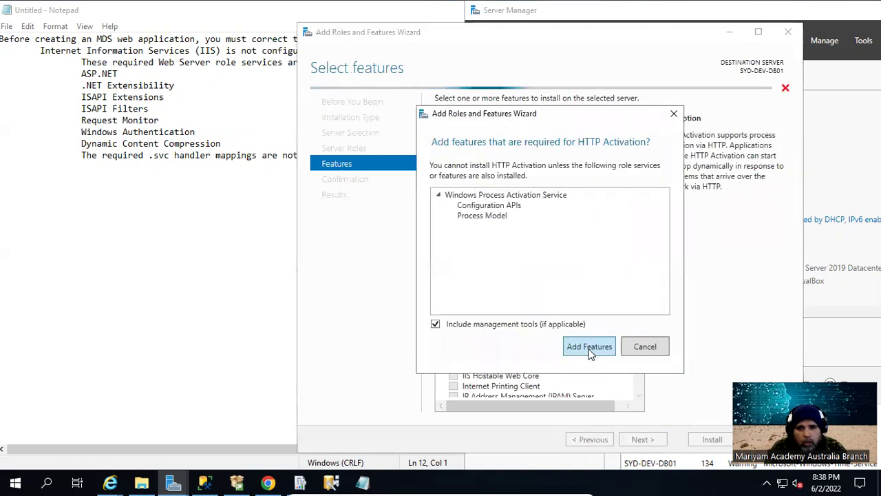
pyautogui.click(589, 346)
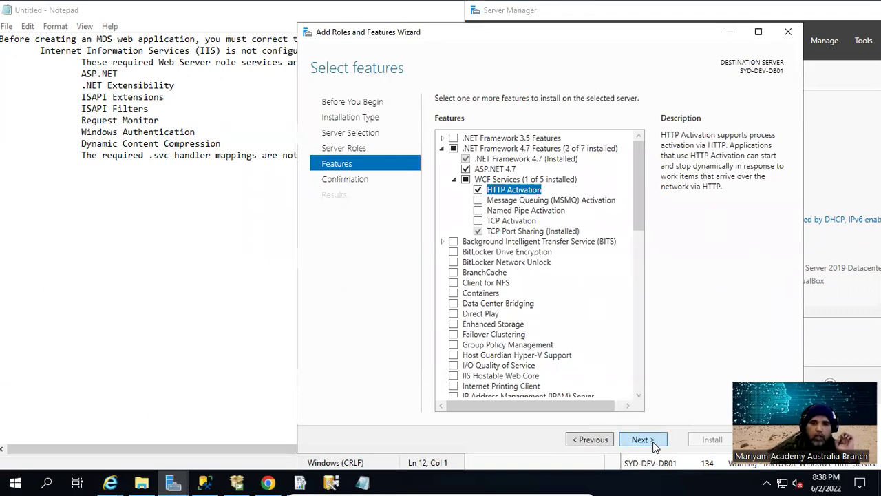
pyautogui.click(655, 446)
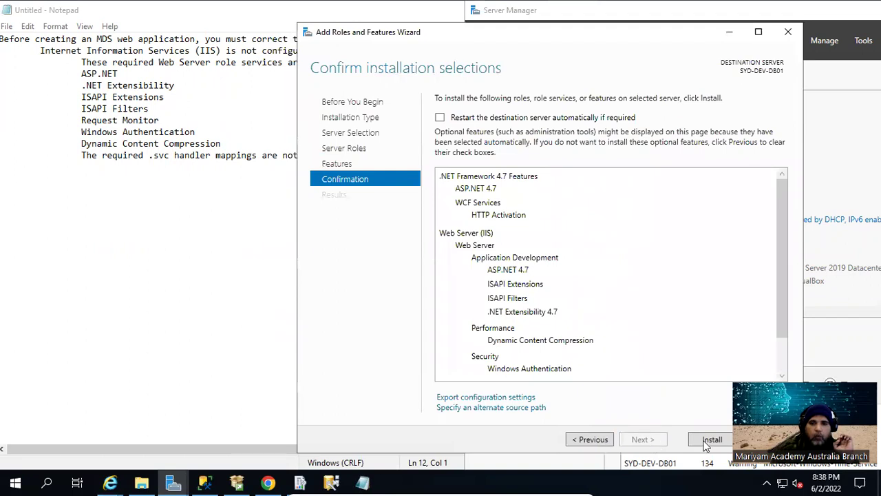
pyautogui.moveTo(654, 39); pyautogui.dragTo(572, 41)
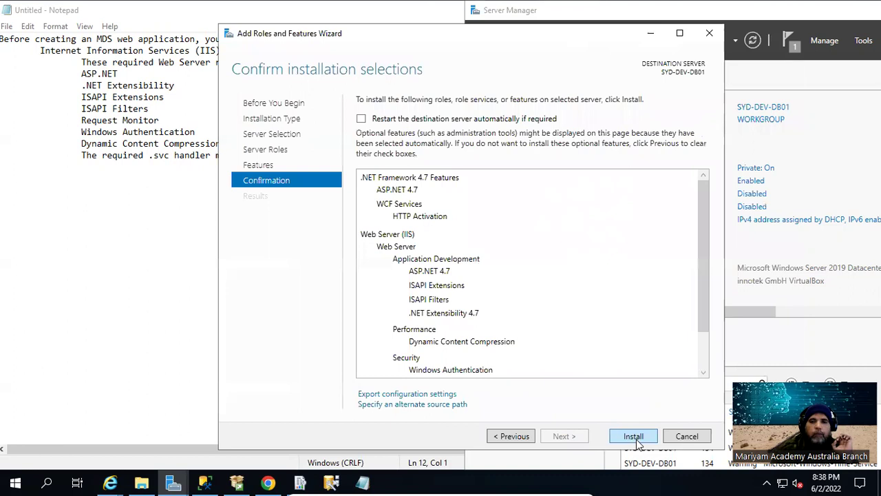
pyautogui.click(639, 444)
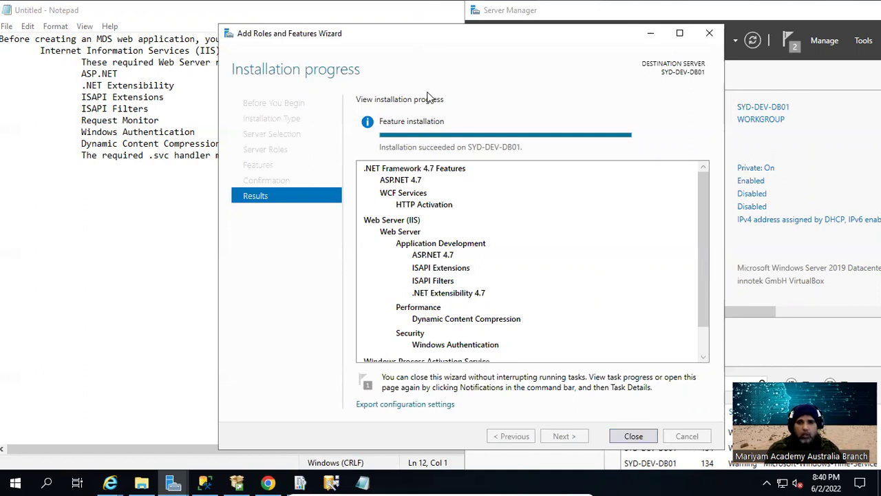
# Close the wizard once the IIS components report successful installation
pyautogui.click(633, 435)
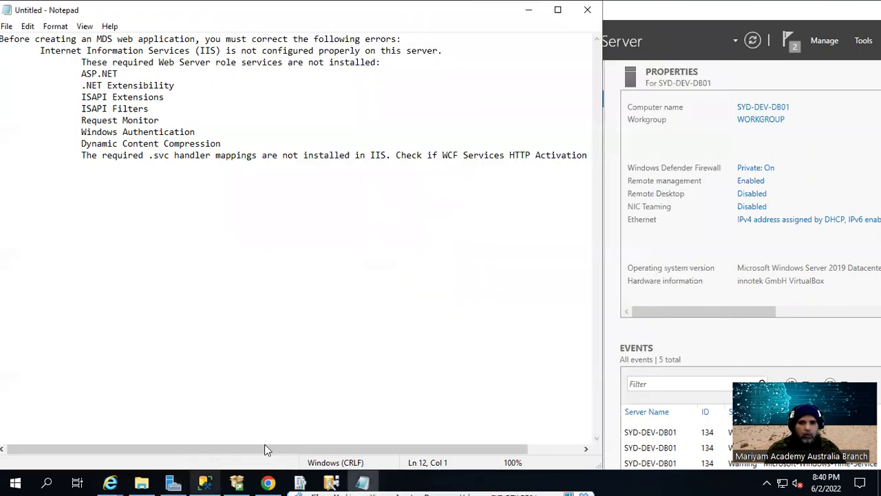
# Close MDS Configuration Manager, minimise Notepad and maximise Server Manager
pyautogui.click(331, 479)
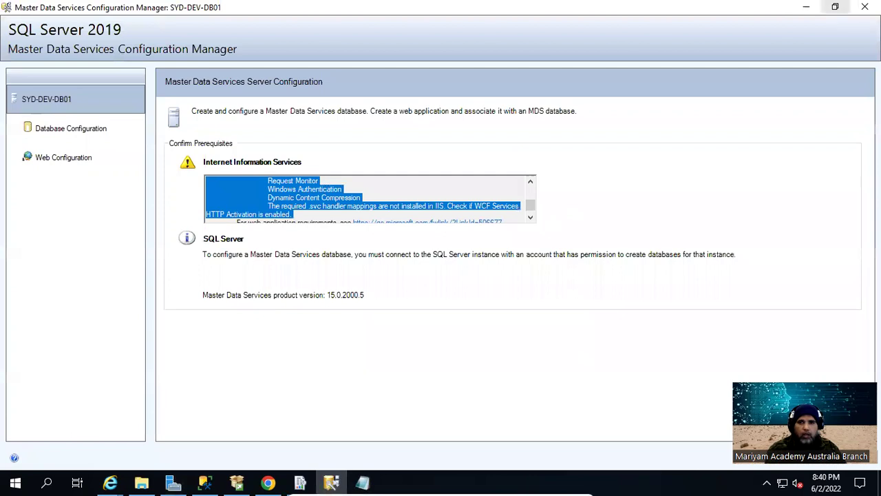
pyautogui.click(869, 5)
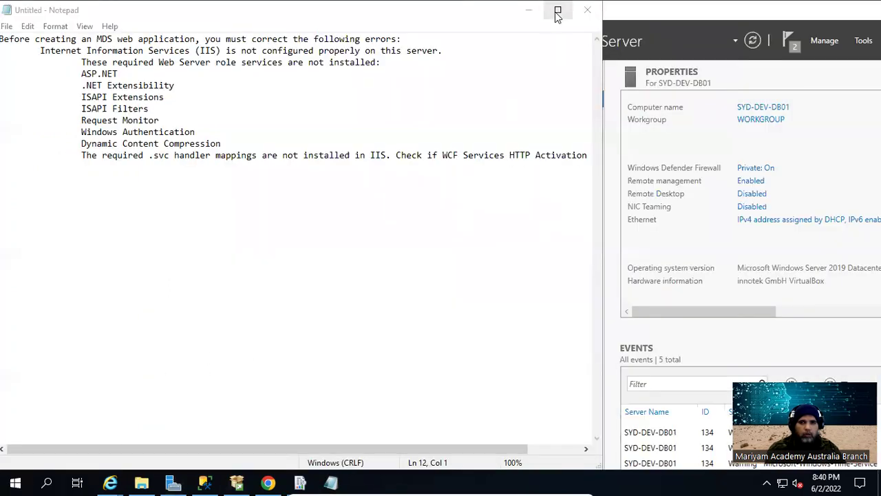
pyautogui.click(536, 11)
pyautogui.moveTo(829, 13); pyautogui.dragTo(829, 74)
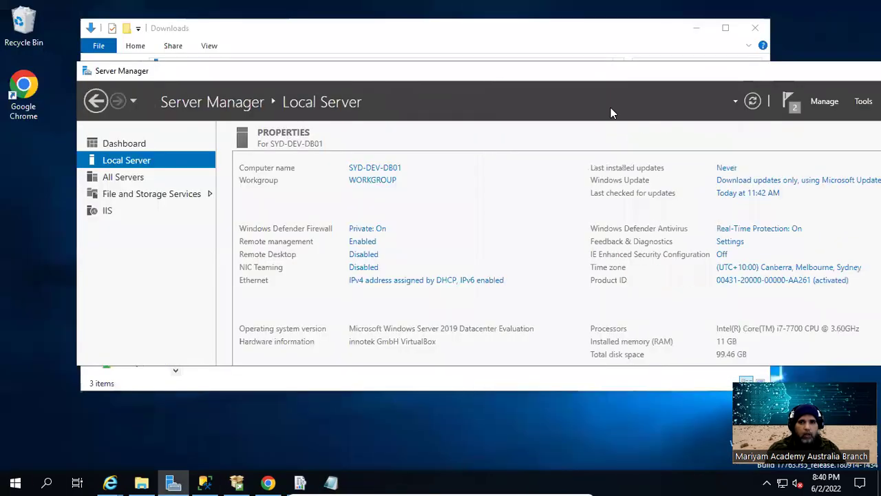
pyautogui.doubleClick(566, 70)
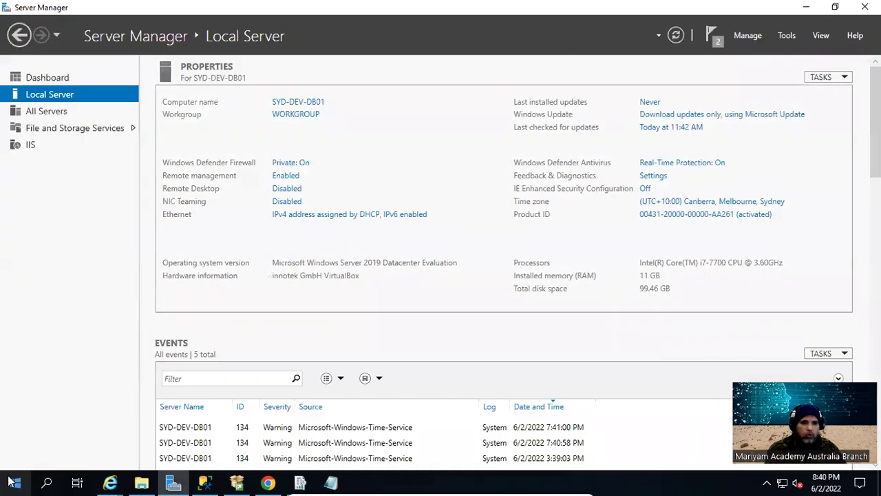
# Relaunch MDS Configuration Manager and select the remaining Request Monitor error line
pyautogui.click(15, 481)
pyautogui.click(123, 313)
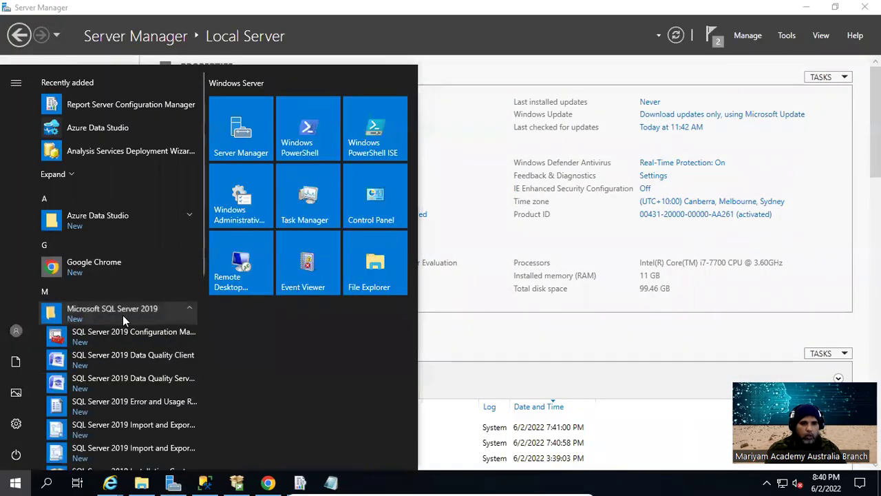
pyautogui.click(139, 378)
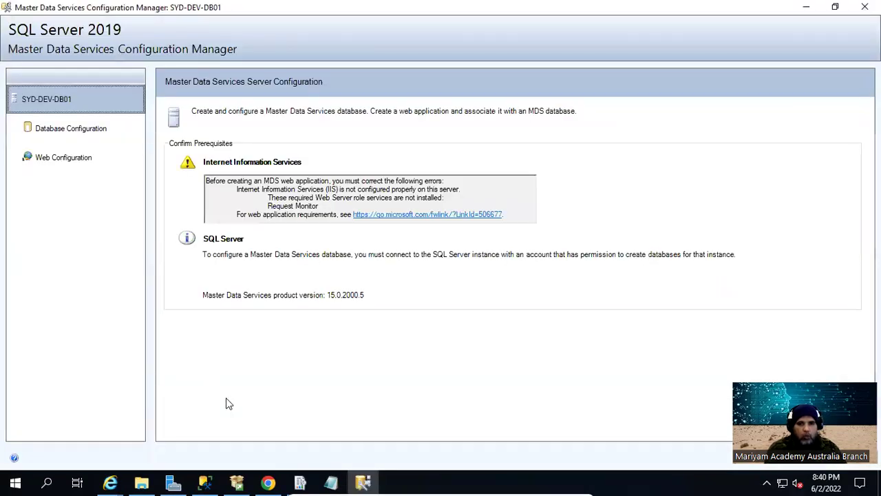
pyautogui.click(289, 206)
pyautogui.tripleClick(290, 206)
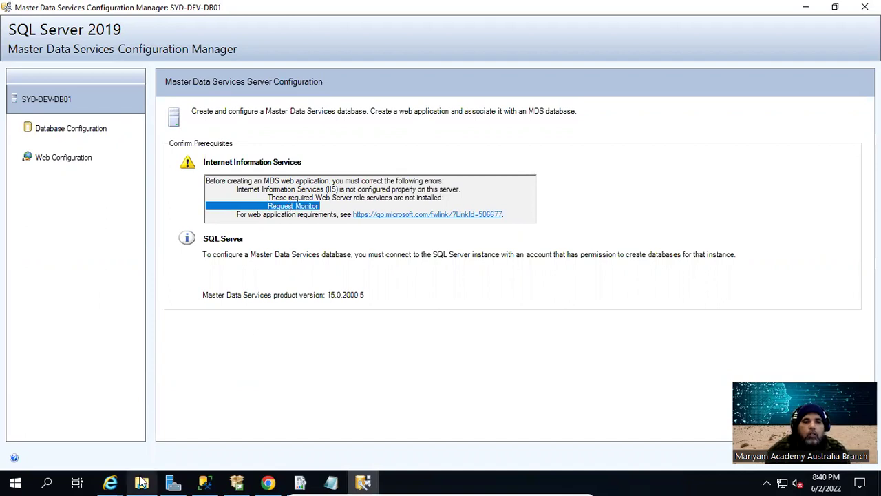
pyautogui.click(167, 482)
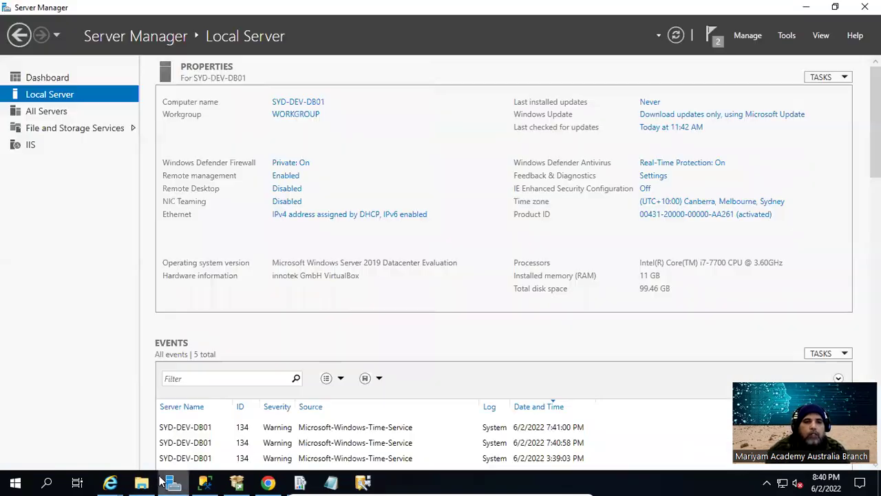
# Start Add Roles and Features again, advance to Server Roles and maximise the wizard
pyautogui.click(737, 38)
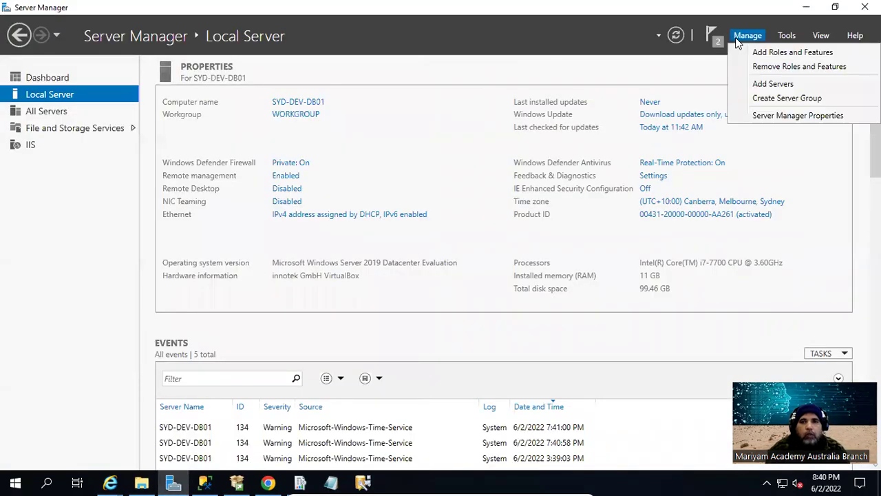
pyautogui.click(837, 54)
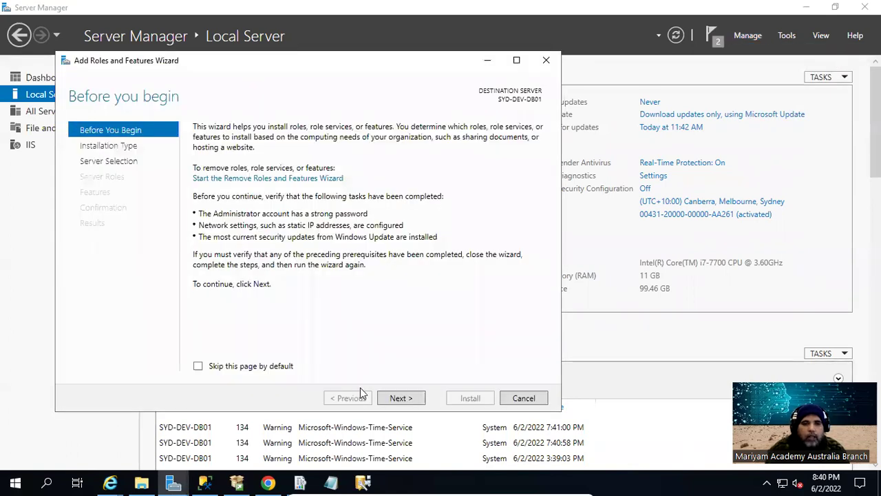
pyautogui.click(402, 398)
pyautogui.click(401, 398)
pyautogui.click(405, 399)
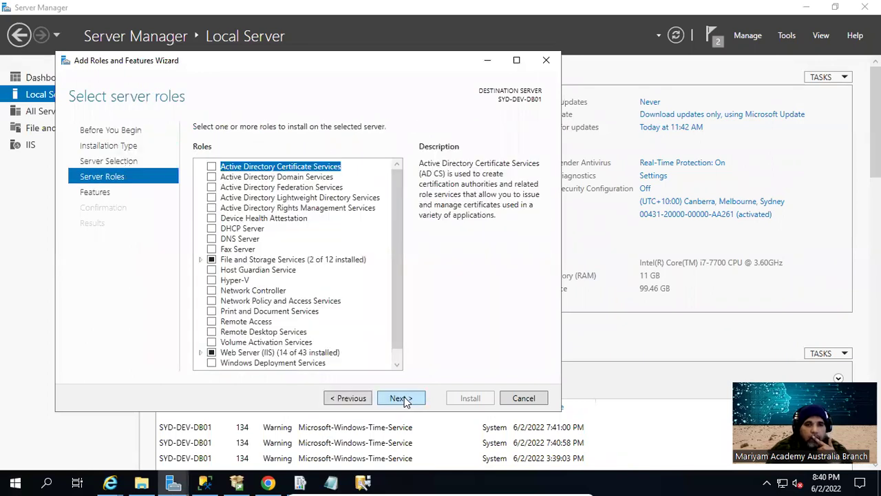
pyautogui.click(517, 61)
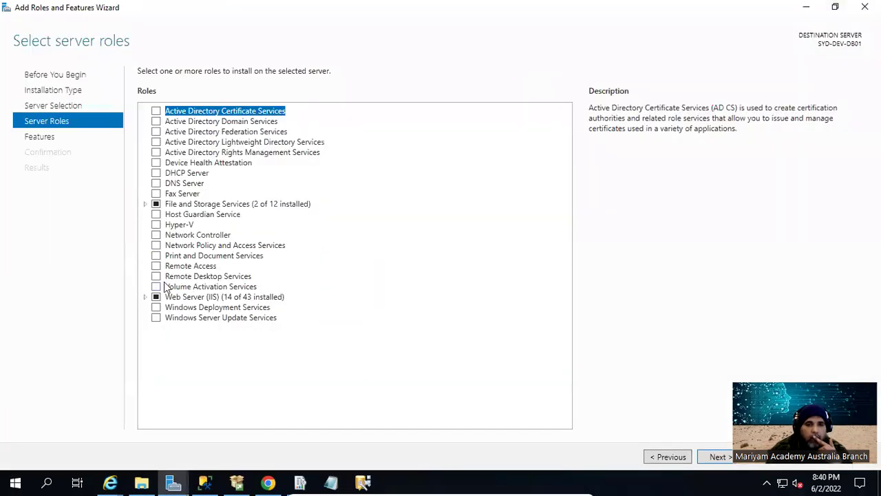
# Tick Request Monitor under Web Server > Health and Diagnostics and advance to the confirmation page
pyautogui.click(145, 297)
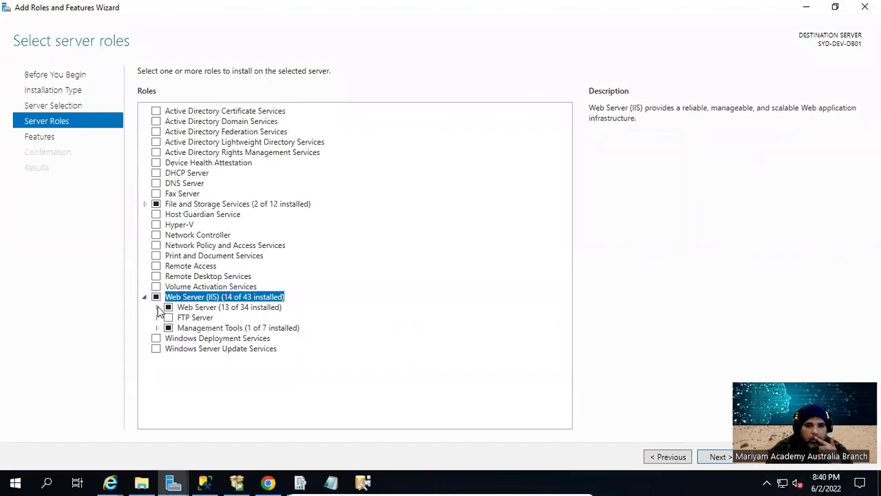
pyautogui.click(157, 307)
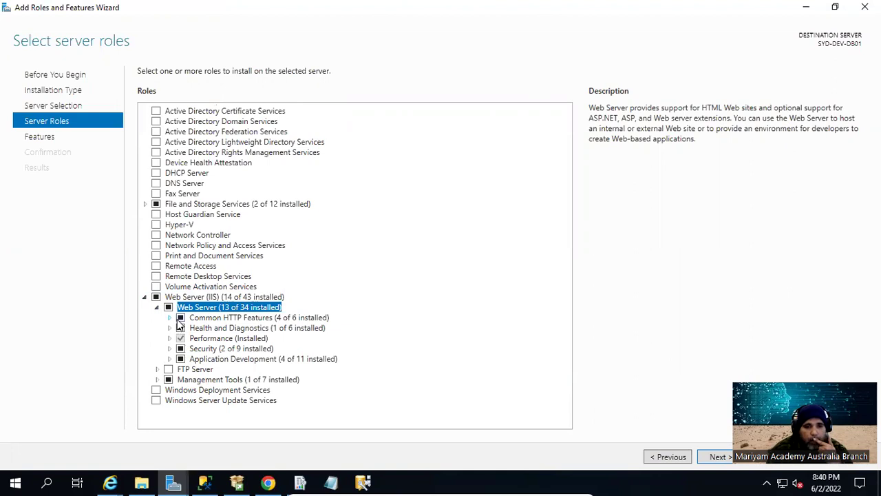
pyautogui.click(170, 318)
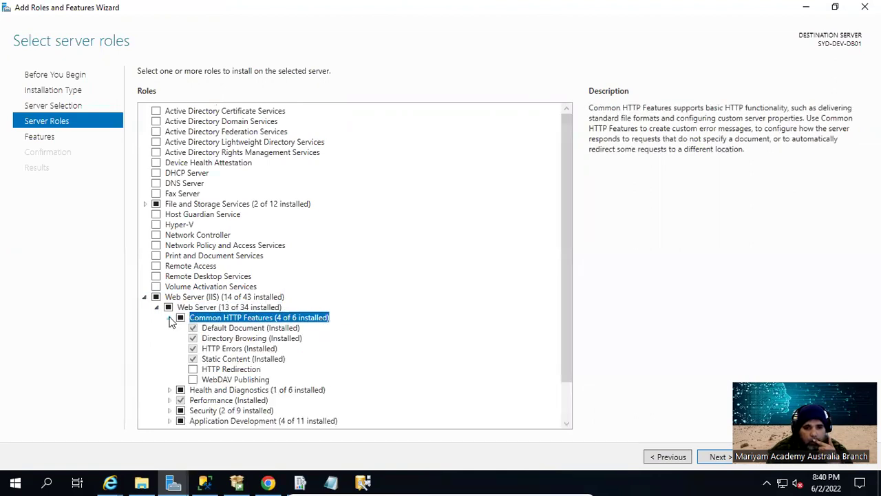
pyautogui.click(169, 389)
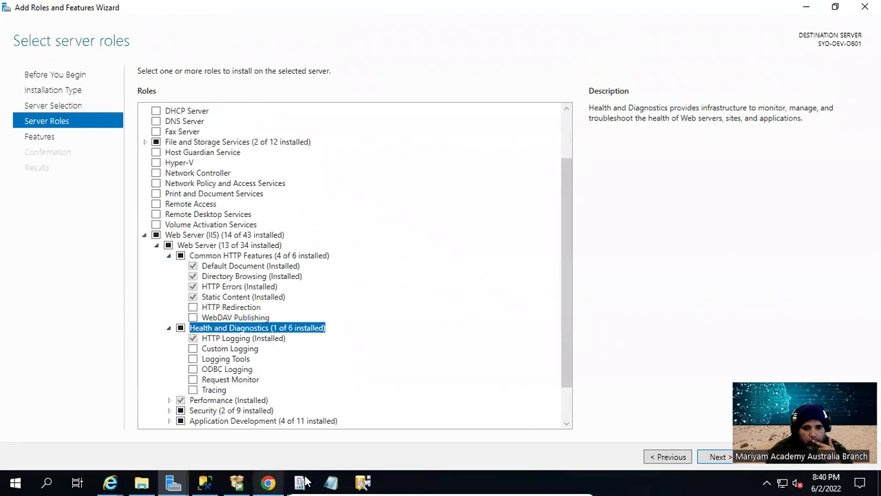
pyautogui.click(365, 481)
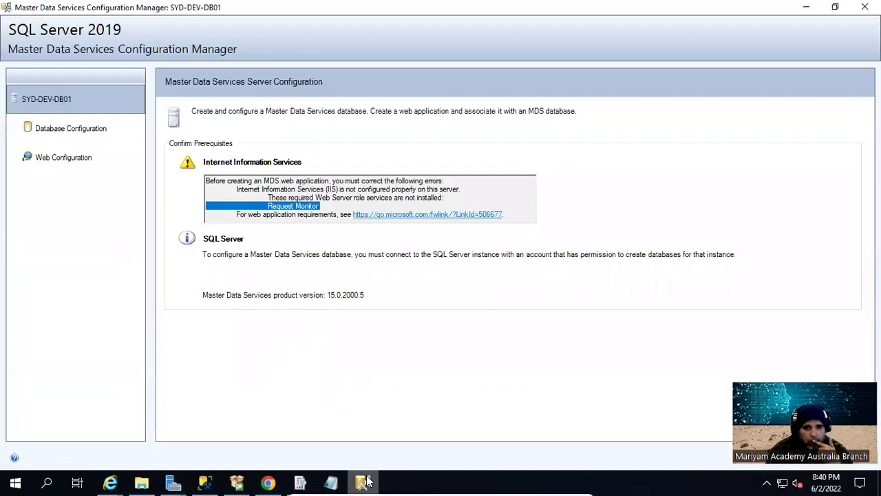
pyautogui.click(365, 481)
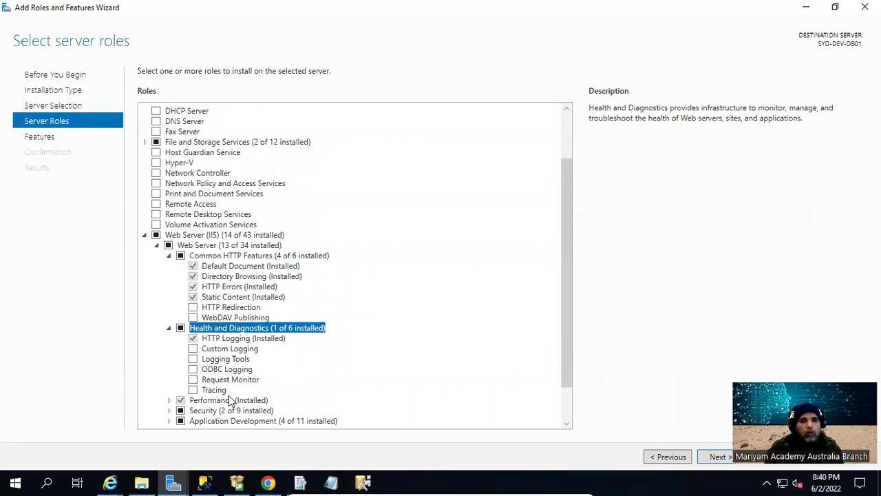
pyautogui.click(192, 380)
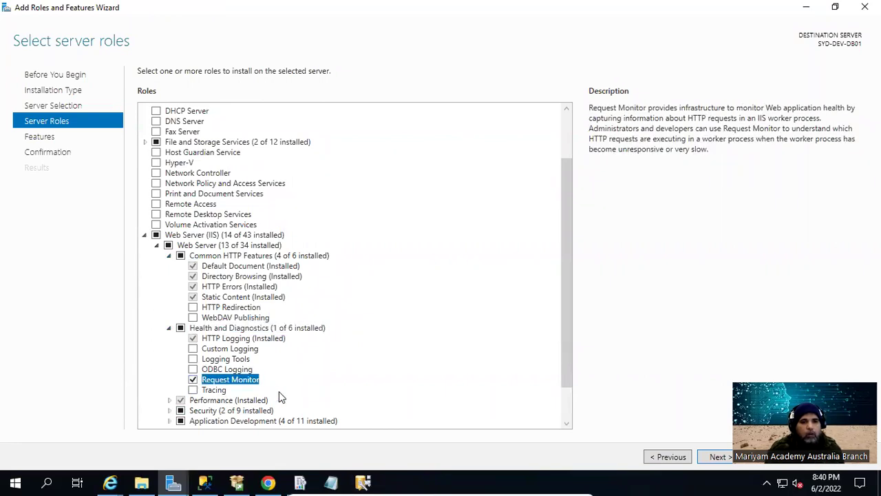
pyautogui.click(716, 457)
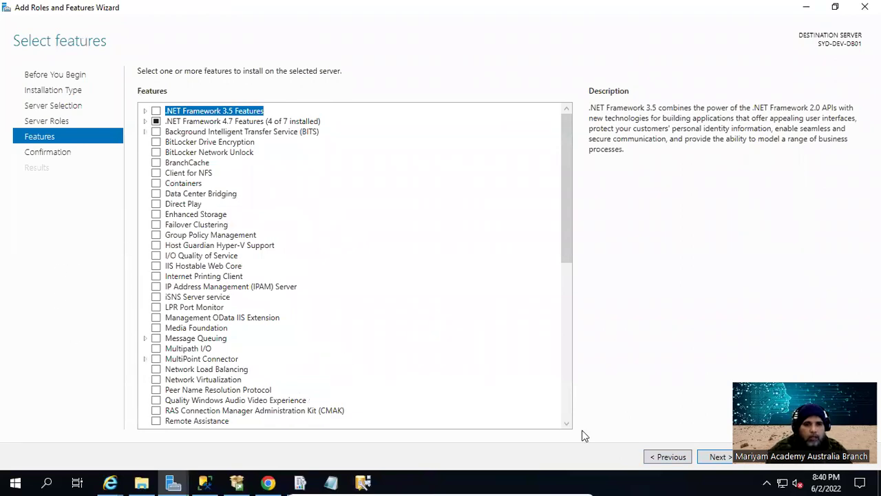
pyautogui.click(716, 457)
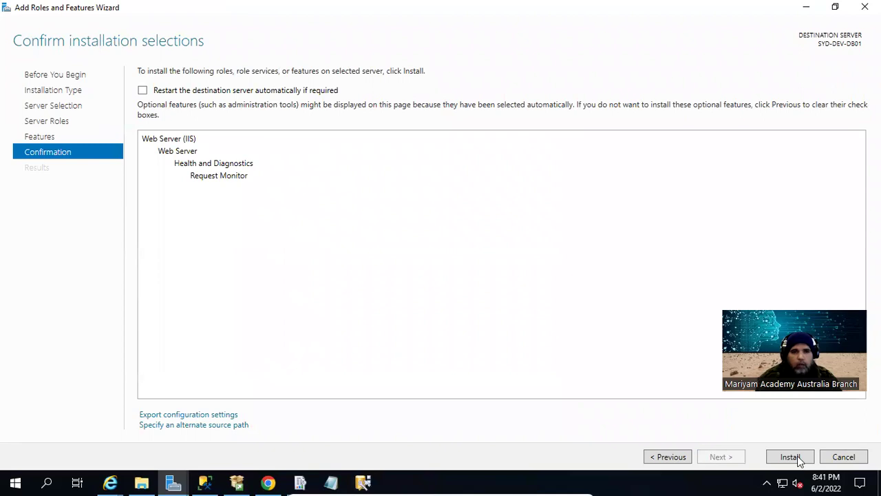
# Start the Request Monitor installation and close MDS Configuration Manager
pyautogui.click(790, 457)
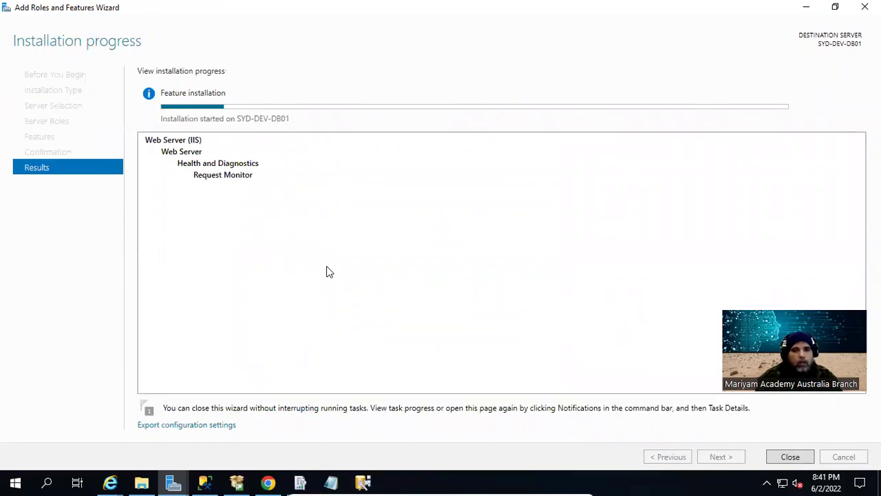
pyautogui.click(363, 482)
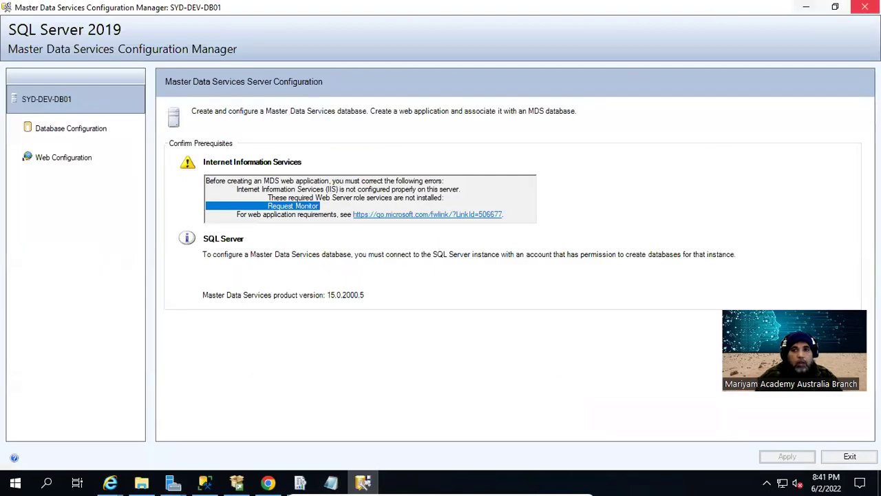
pyautogui.click(865, 6)
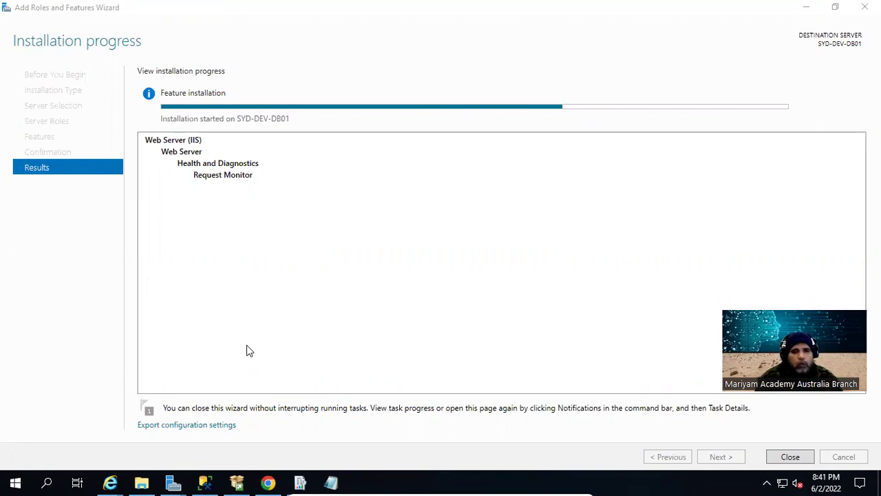
# Close Report Server Configuration Manager and, once Request Monitor installs successfully, close the installation wizard
pyautogui.click(300, 482)
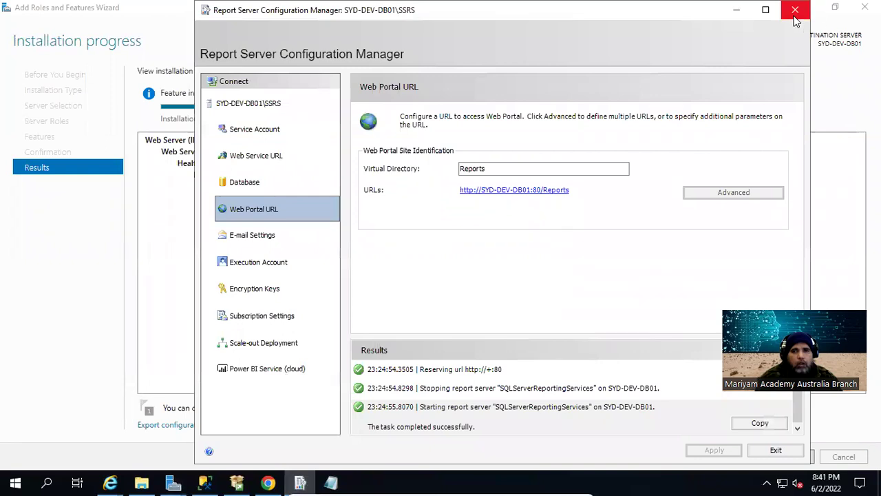
pyautogui.click(795, 13)
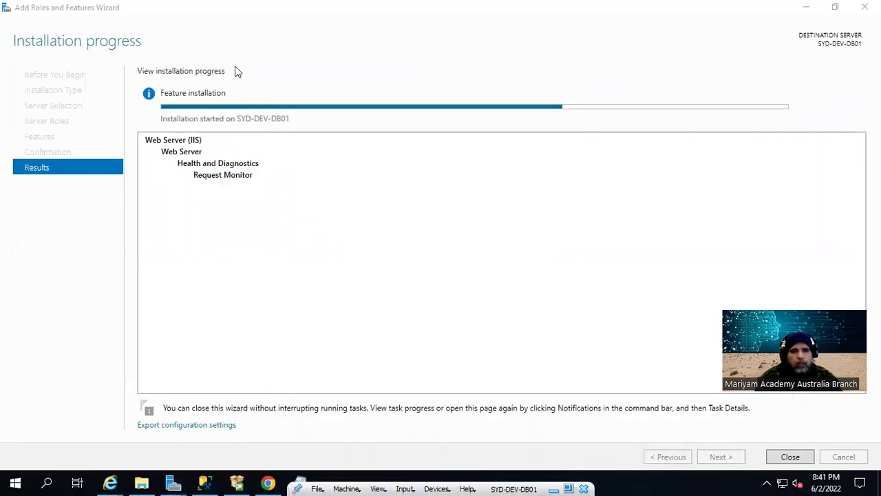
pyautogui.click(332, 6)
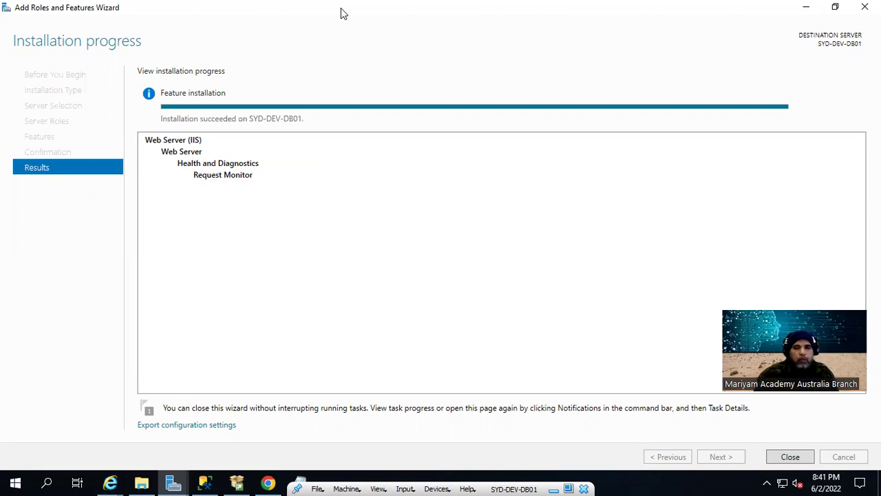
pyautogui.click(798, 459)
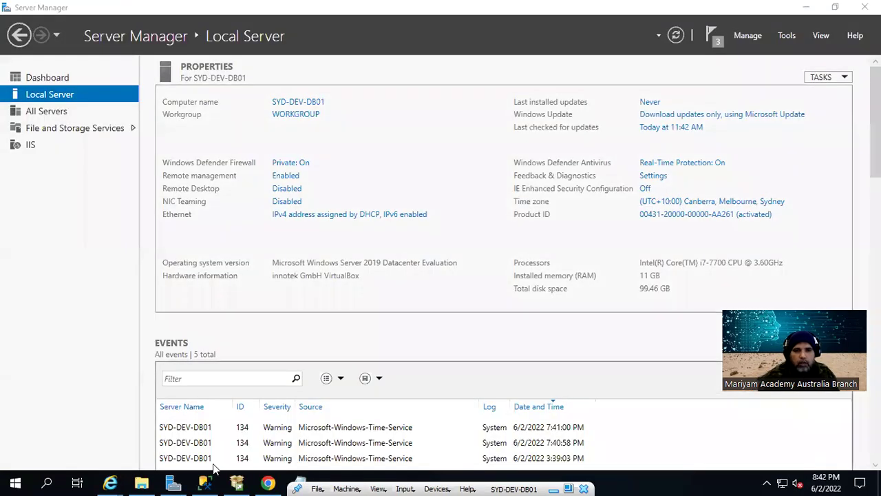
# Launch Master Data Services Configuration Manager from the Microsoft SQL Server 2019 Start group and open Database Configuration
pyautogui.click(15, 482)
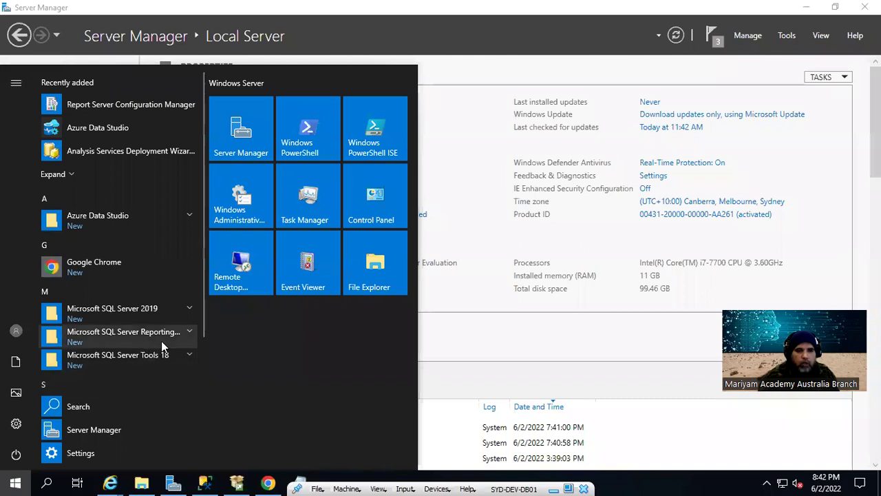
pyautogui.click(150, 317)
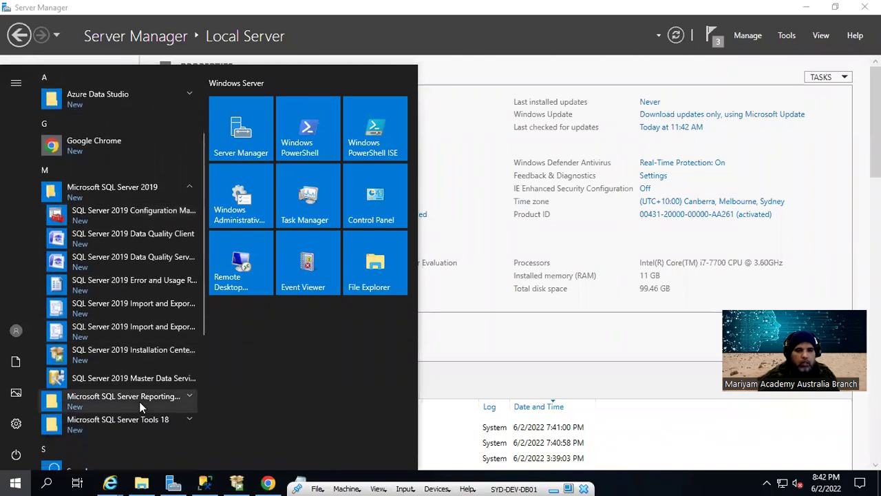
pyautogui.click(119, 378)
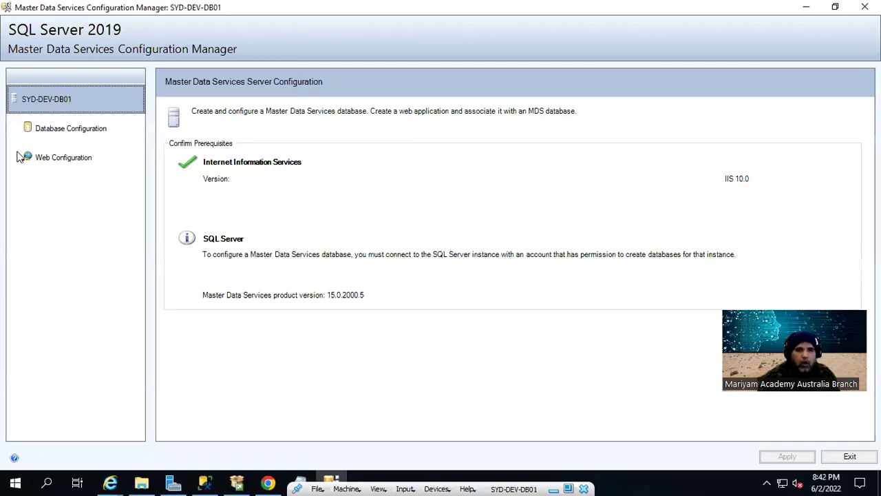
pyautogui.click(58, 134)
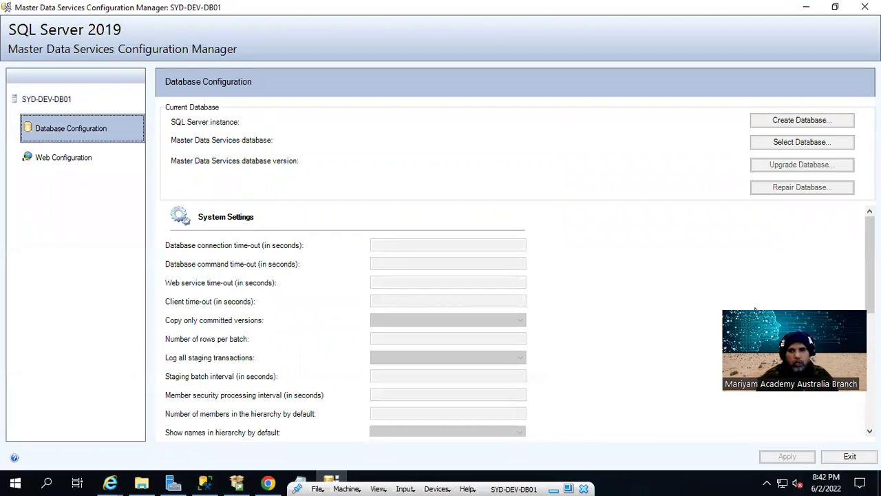
# Start the Create Database Wizard on SYD-DEV-DB01 using Current User – Integrated Security, with a successful connection test
pyautogui.click(818, 121)
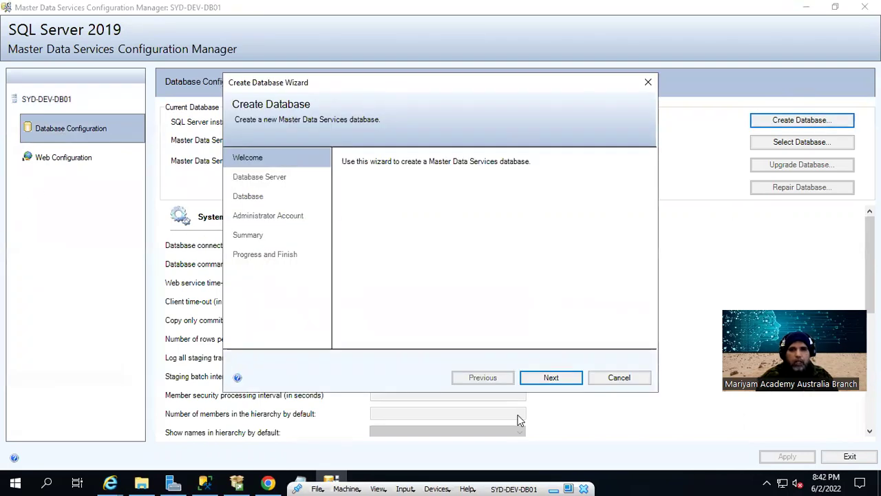
pyautogui.click(568, 384)
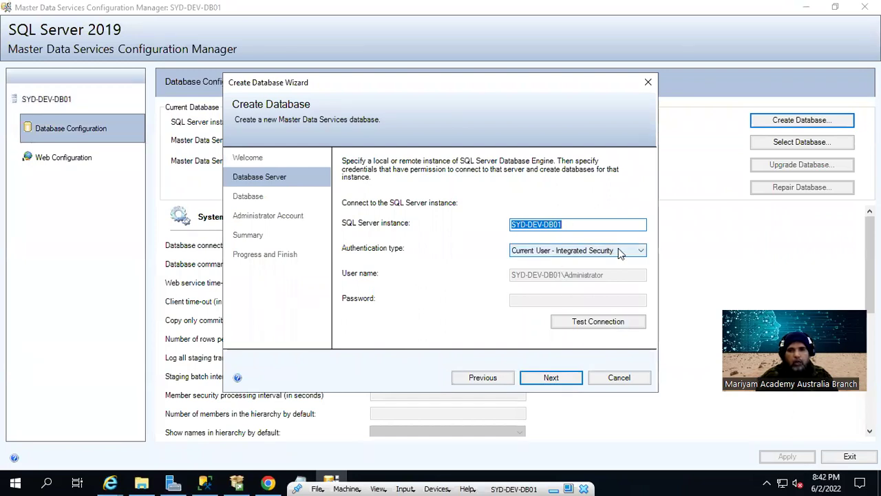
pyautogui.click(621, 252)
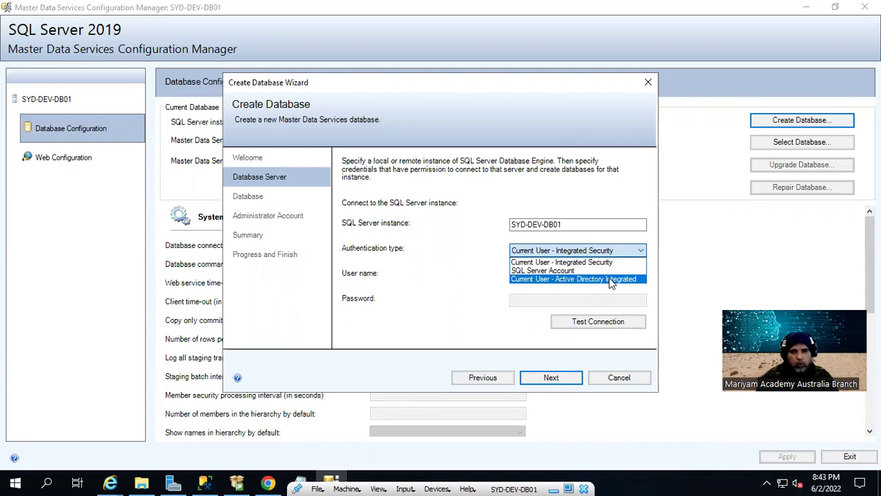
pyautogui.click(599, 249)
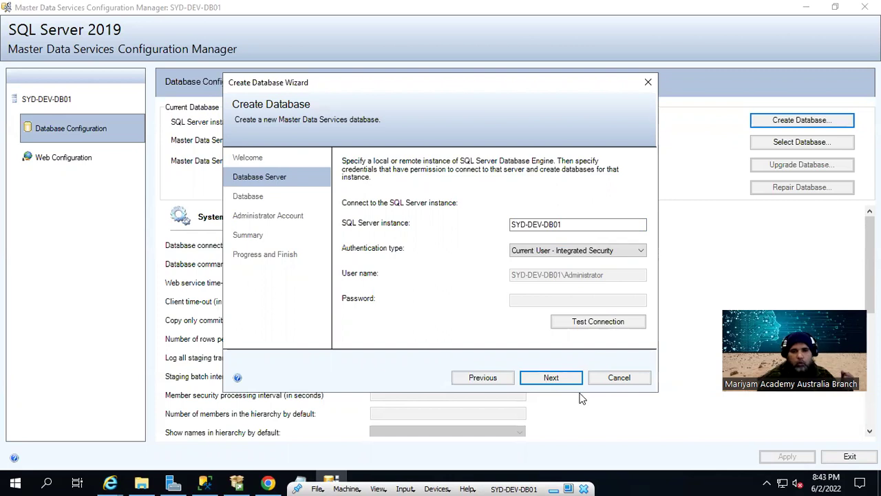
pyautogui.click(580, 321)
pyautogui.click(498, 291)
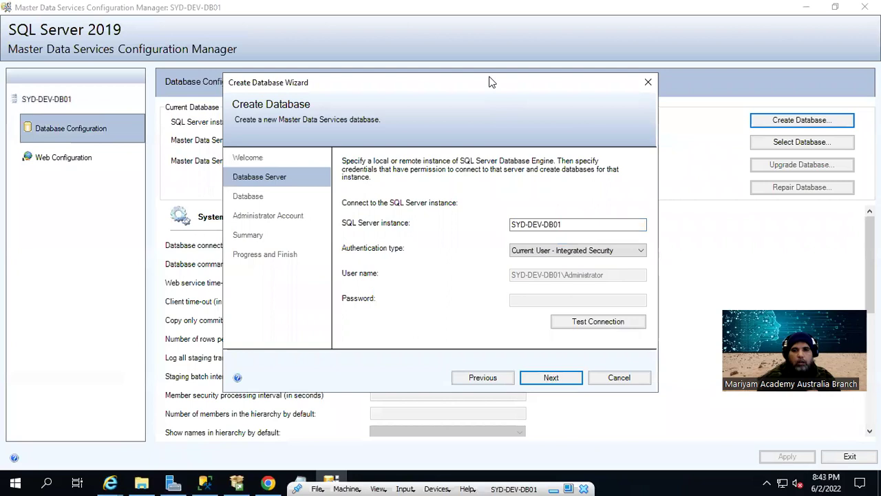
pyautogui.click(551, 379)
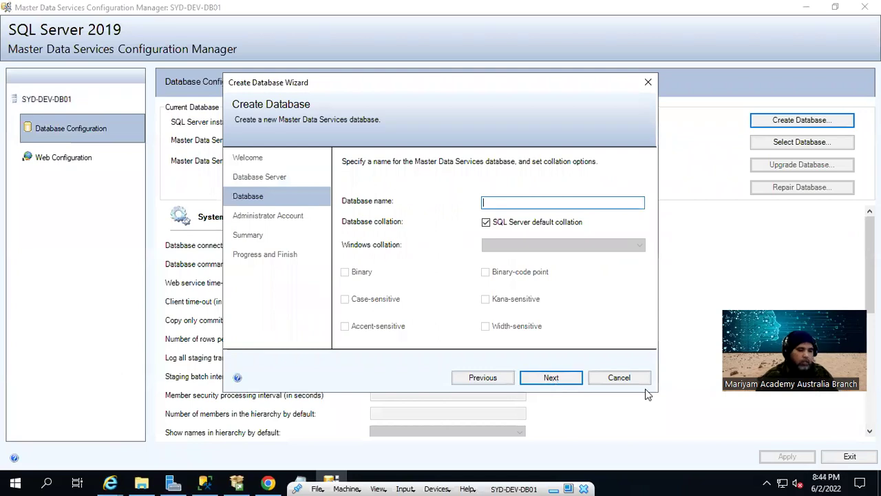
# Name the database MDS, keep SQL Server default collation, and continue to Administrator Account
pyautogui.write('MDS')
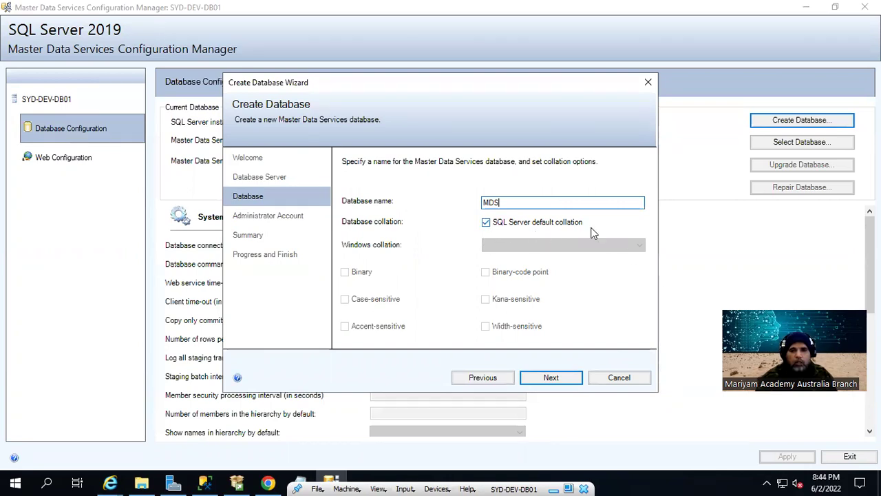
pyautogui.click(487, 222)
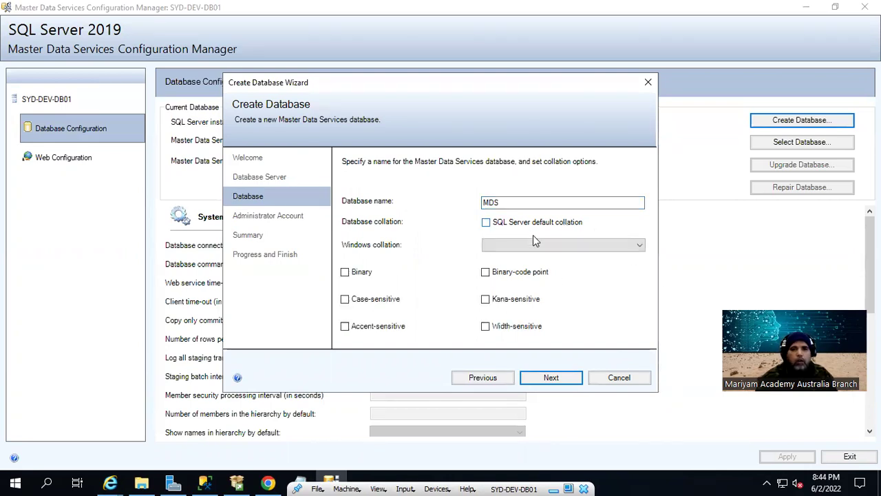
pyautogui.click(592, 252)
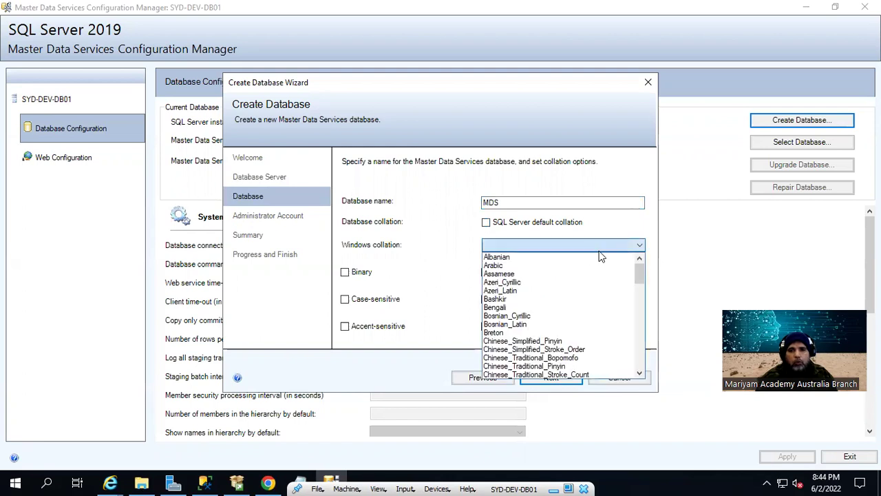
pyautogui.click(639, 248)
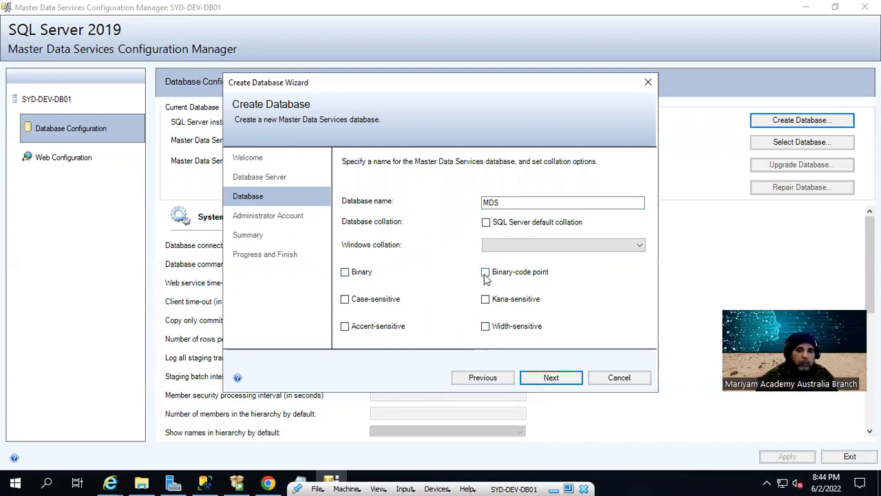
pyautogui.click(487, 224)
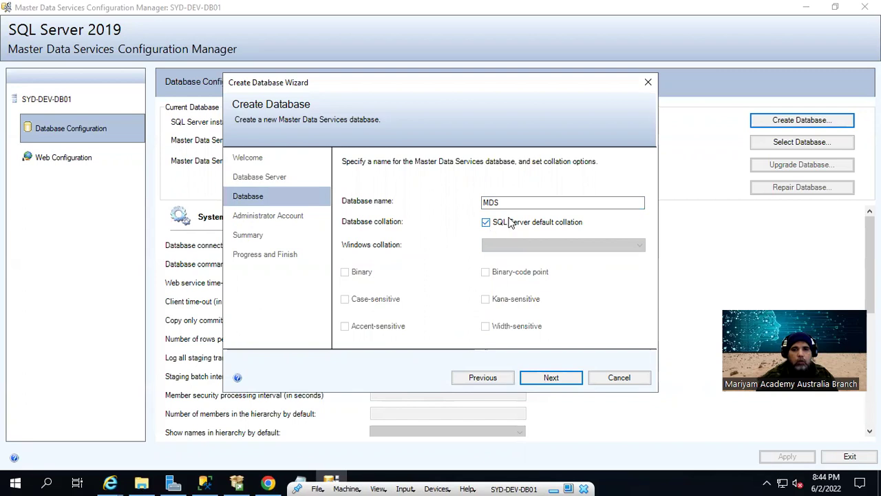
pyautogui.click(570, 379)
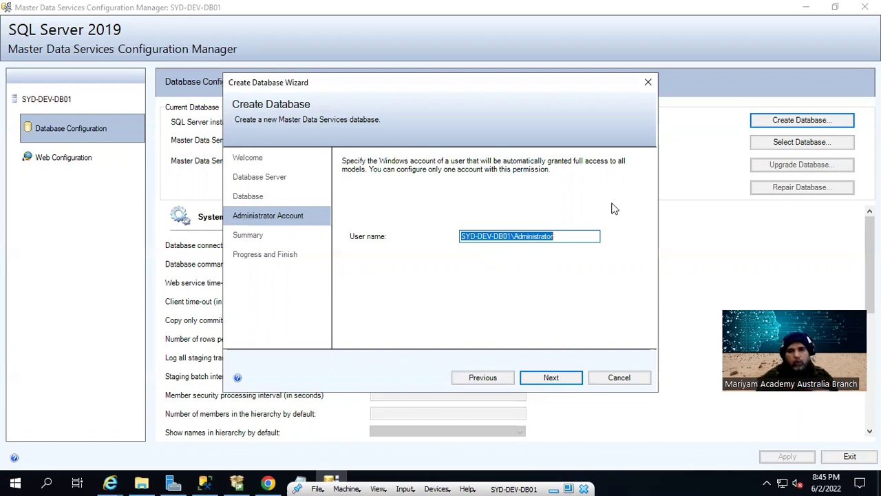
# Accept the Administrator account and summary to start creating the MDS database, then switch to Management Studio
pyautogui.click(555, 378)
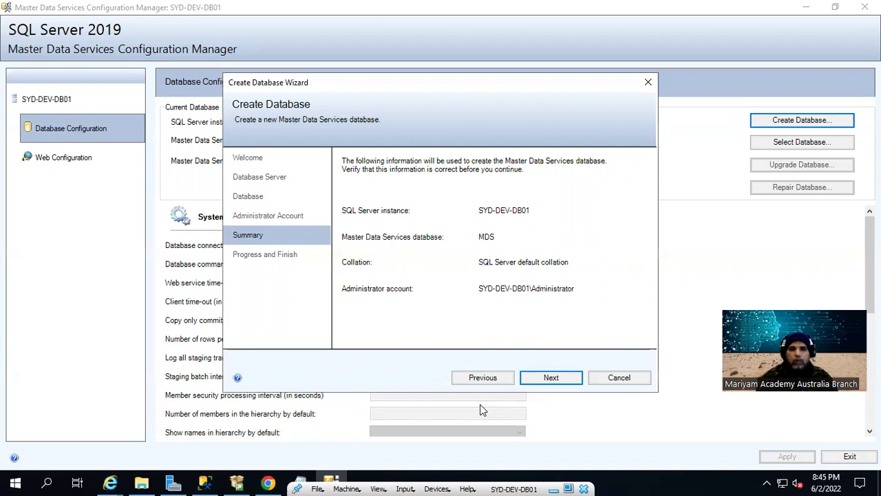
pyautogui.click(551, 378)
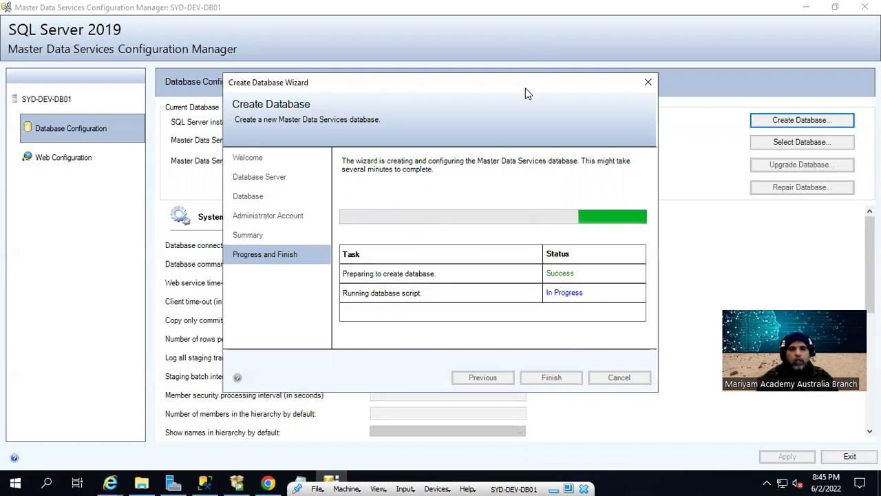
pyautogui.moveTo(525, 88); pyautogui.dragTo(490, 60)
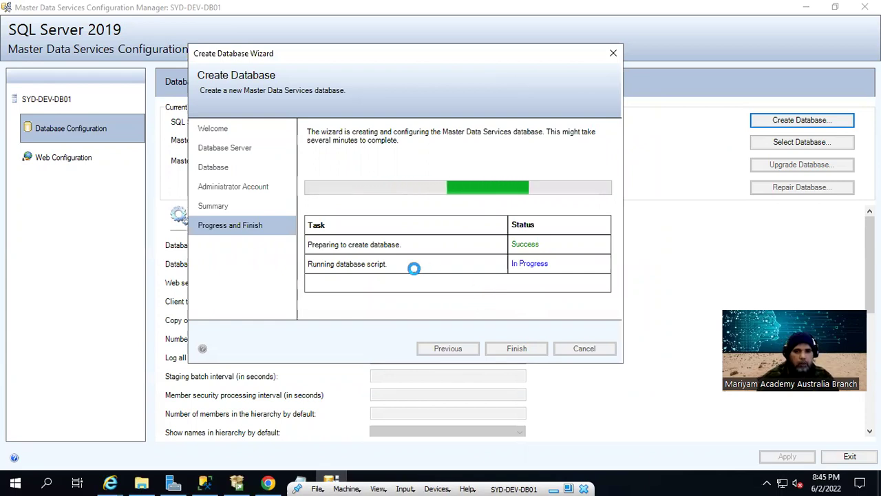
pyautogui.click(205, 482)
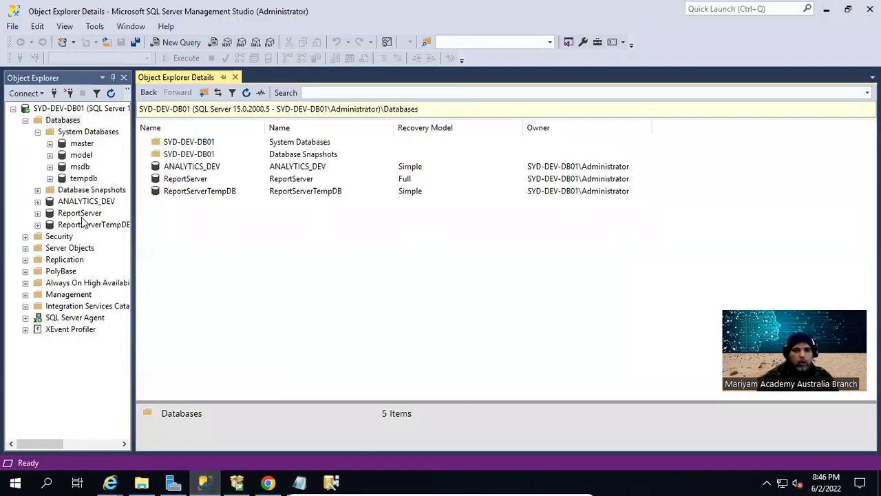
# Refresh Databases in Object Explorer, inspect the 59 MDS tables, then minimize Management Studio
pyautogui.rightClick(62, 121)
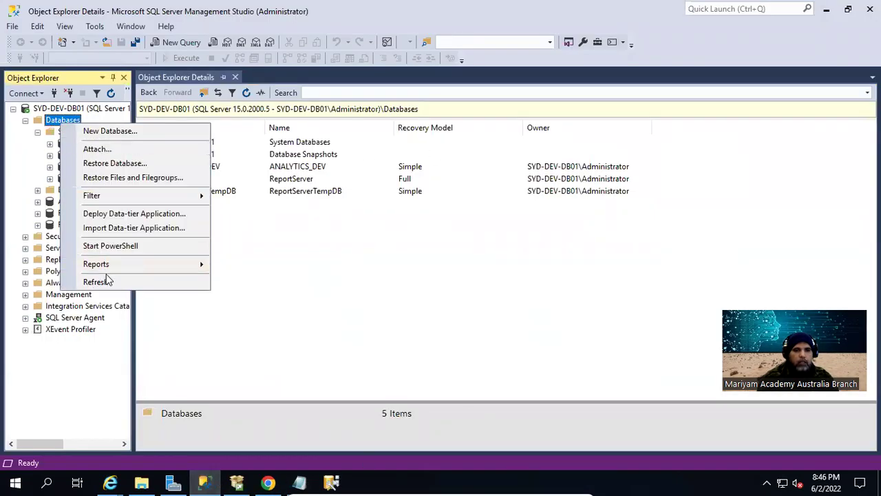
pyautogui.click(107, 281)
pyautogui.rightClick(78, 122)
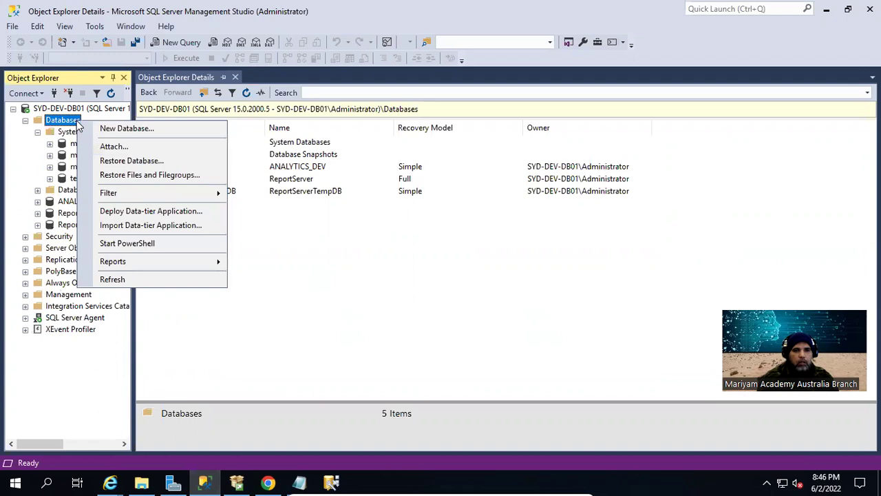
pyautogui.click(110, 279)
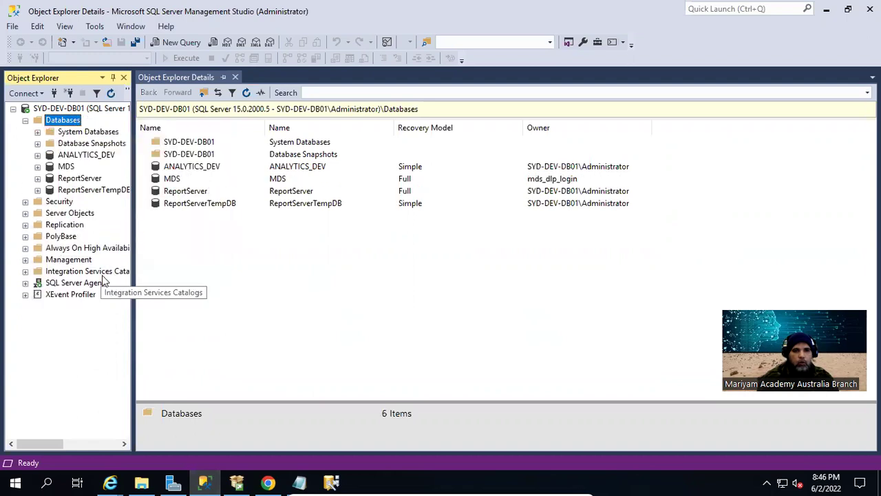
pyautogui.click(66, 166)
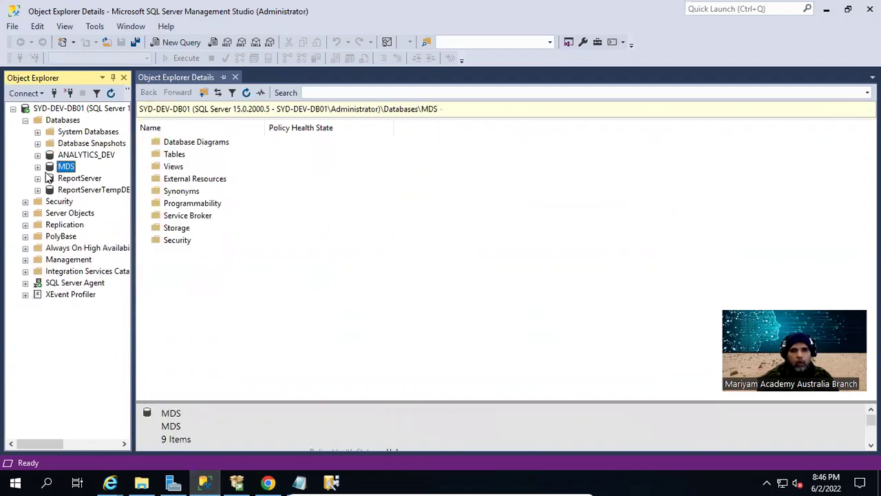
pyautogui.click(37, 166)
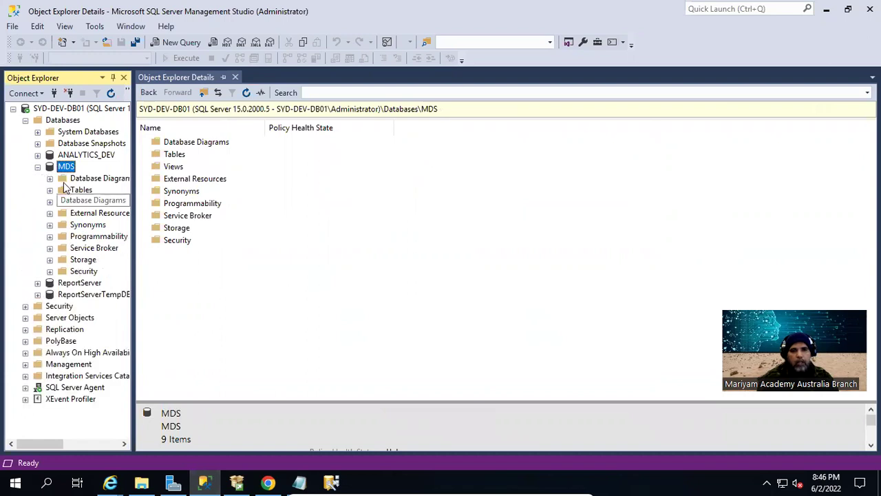
pyautogui.click(80, 192)
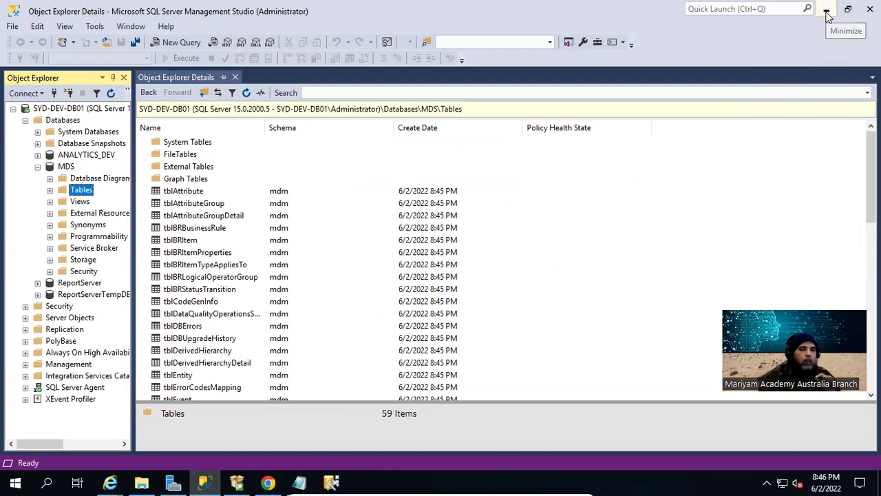
pyautogui.click(826, 12)
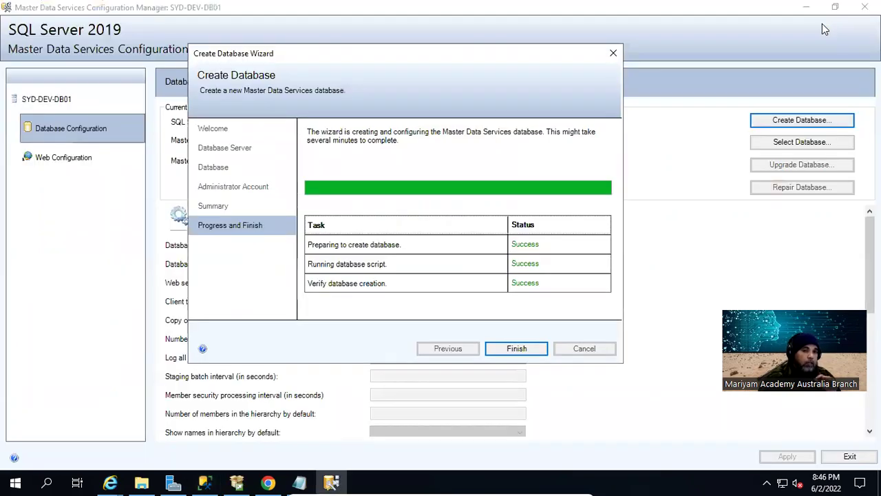
# Finish the Create Database Wizard, review System Settings, and go to the Web Configuration page
pyautogui.moveTo(448, 56); pyautogui.dragTo(467, 55)
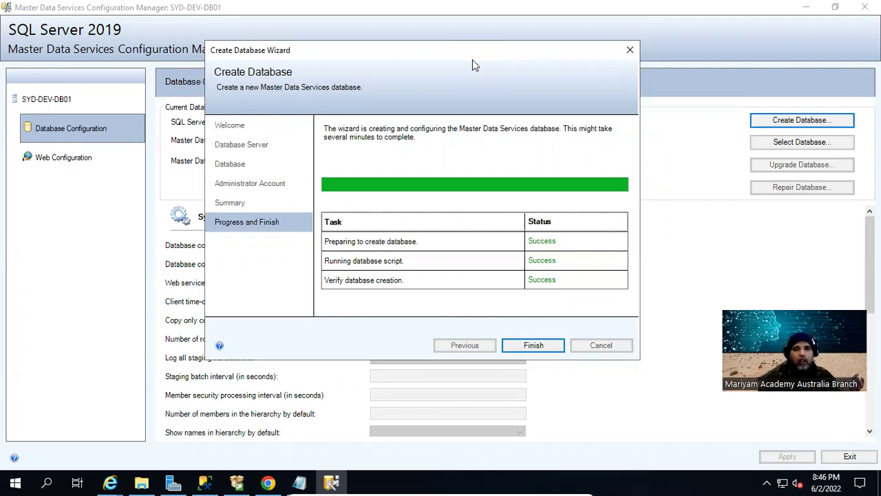
pyautogui.click(531, 347)
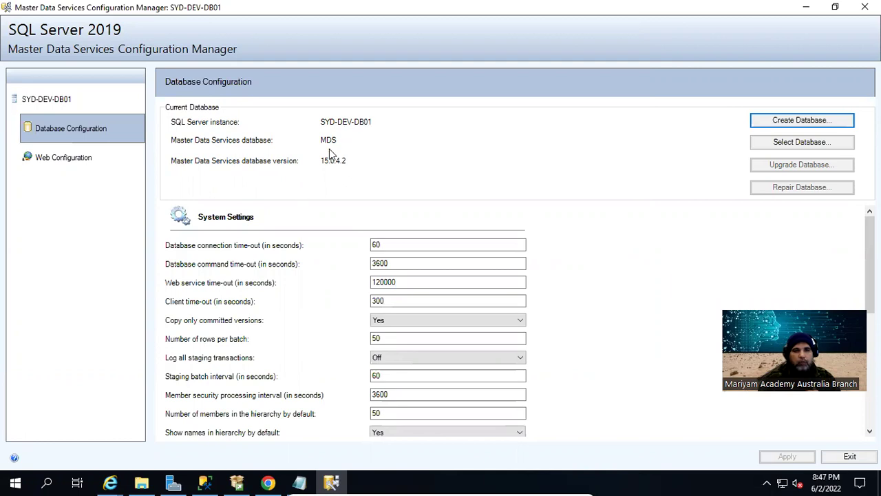
pyautogui.scroll(-3, 424, 272)
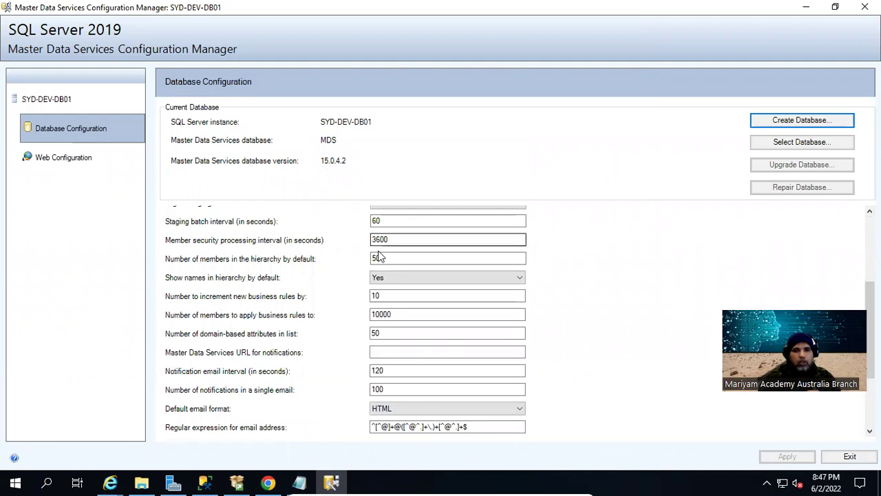
pyautogui.click(83, 161)
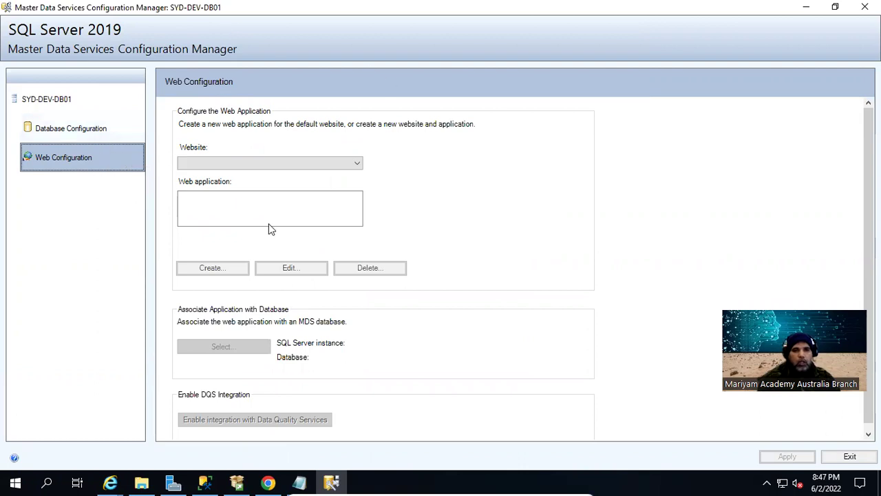
# Choose Create new website from the Website list, bringing up the dialog prefilled with MDS, port 80
pyautogui.click(352, 164)
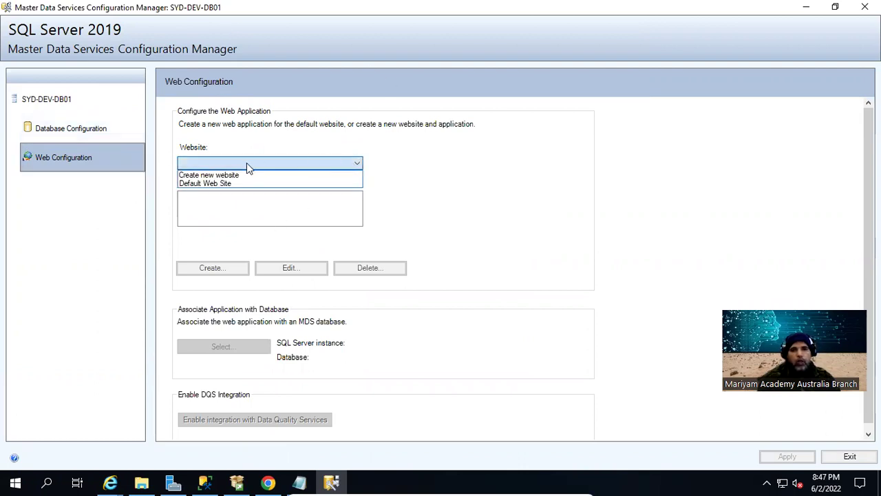
pyautogui.click(201, 185)
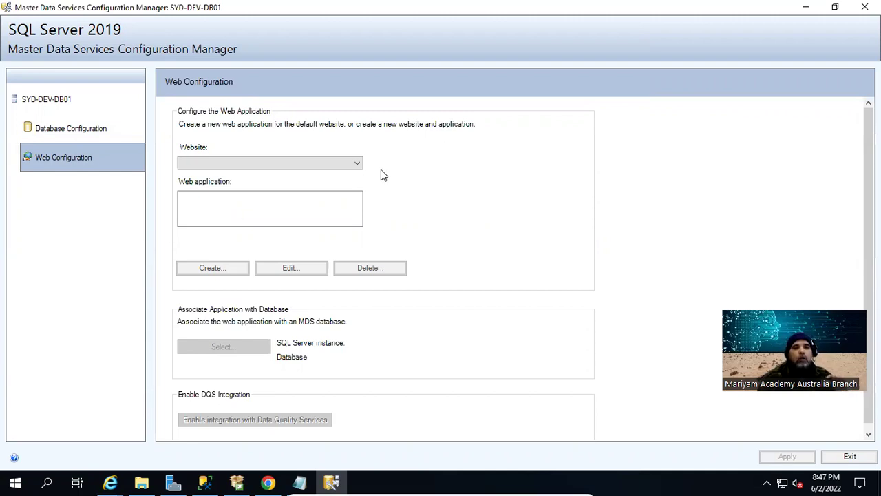
pyautogui.click(358, 164)
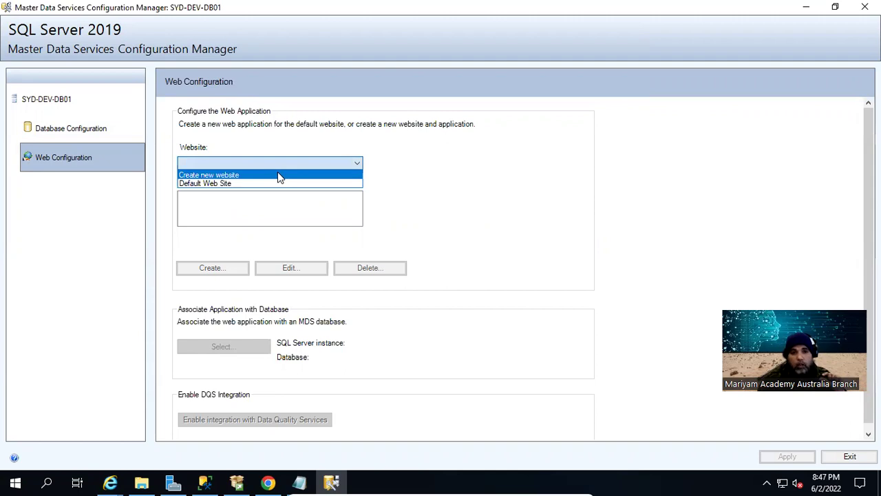
pyautogui.click(279, 176)
pyautogui.click(319, 136)
pyautogui.doubleClick(301, 135)
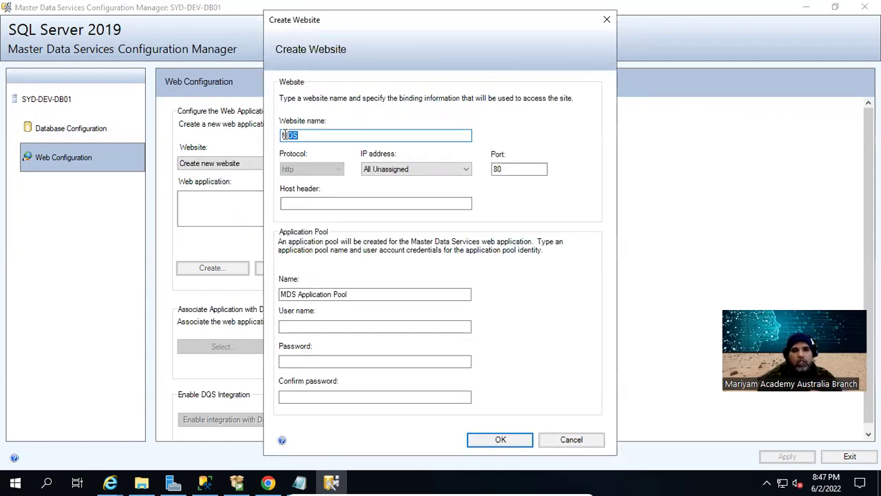
pyautogui.click(291, 138)
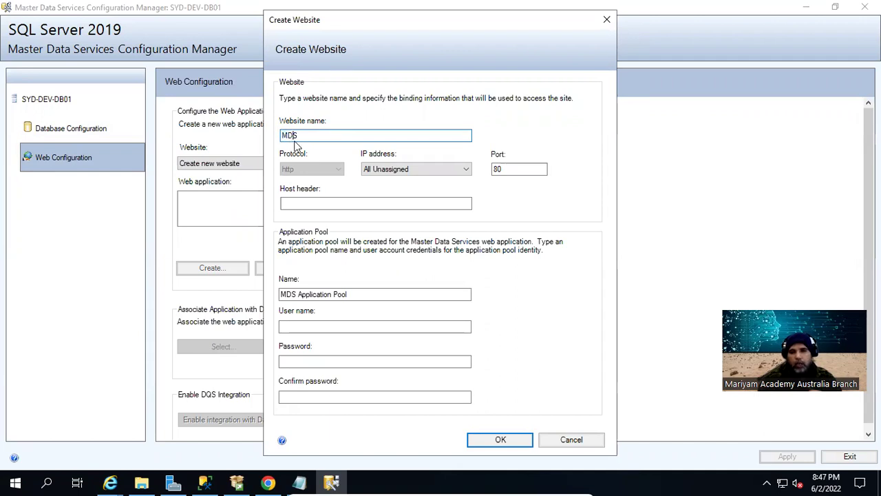
pyautogui.moveTo(309, 136); pyautogui.dragTo(275, 137)
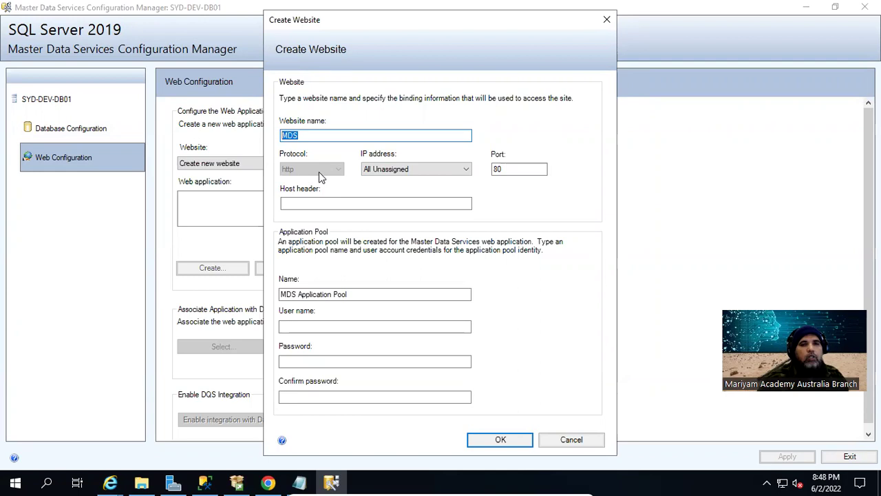
pyautogui.click(546, 169)
pyautogui.doubleClick(546, 169)
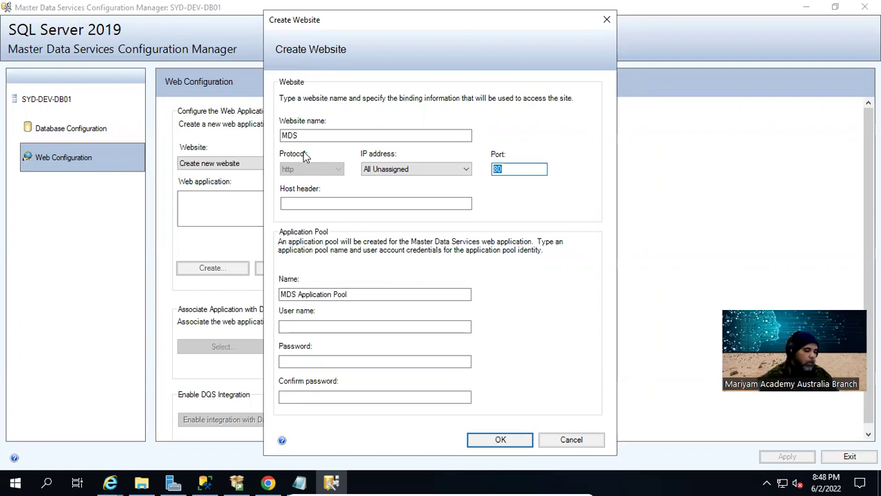
# Change the website port from 80 to 4000
pyautogui.write('4000')
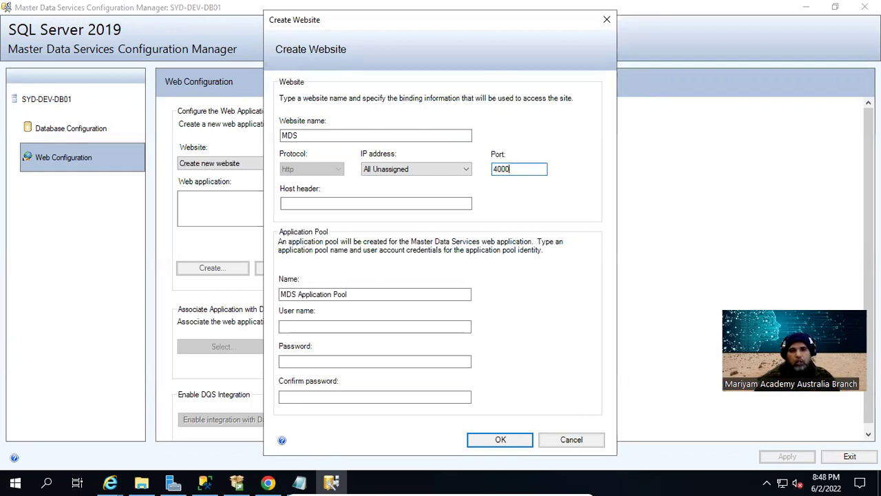
pyautogui.click(316, 327)
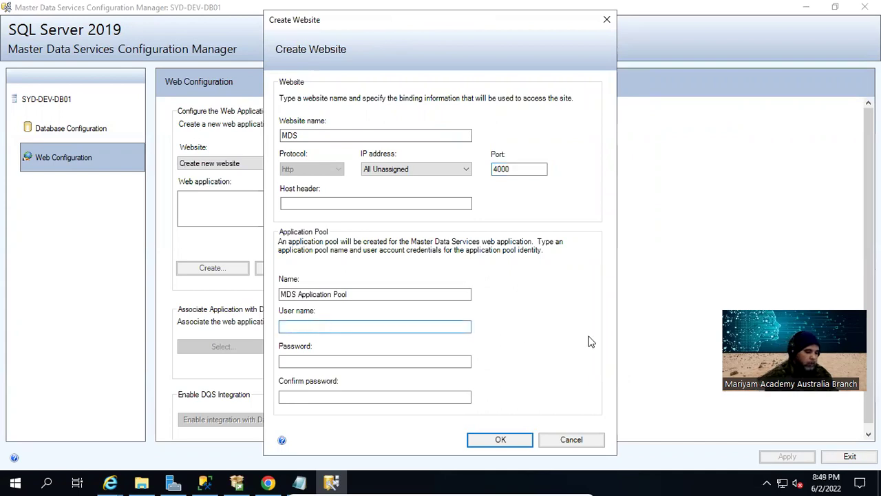
# Set the application pool user to Administrator and enter the account password in both password fields
pyautogui.write('Administrator')
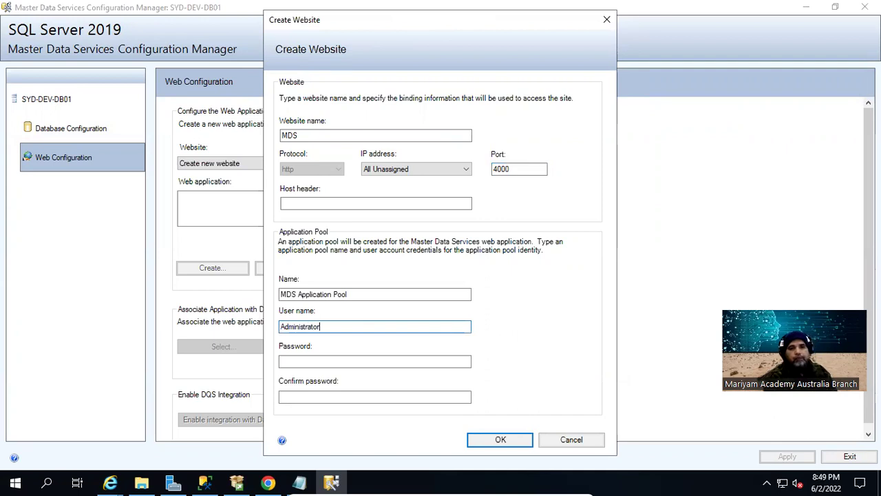
pyautogui.press('Tab')
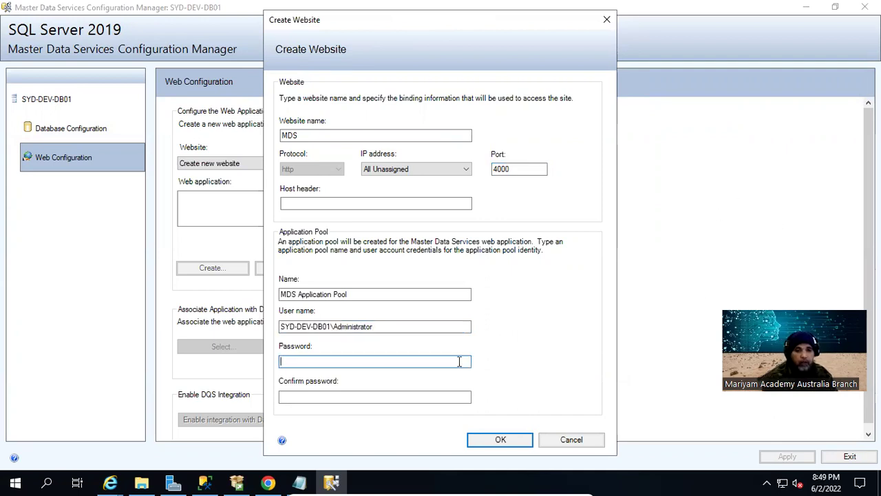
pyautogui.write('P@ssw0')
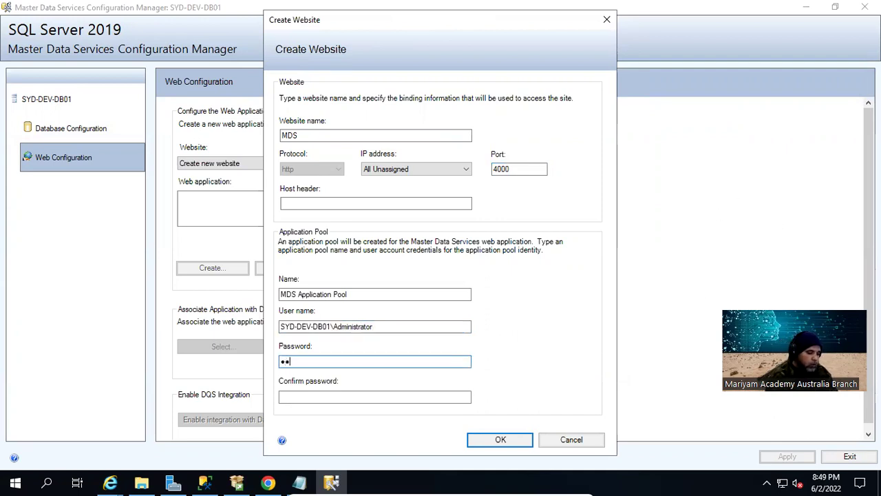
pyautogui.write('rd123')
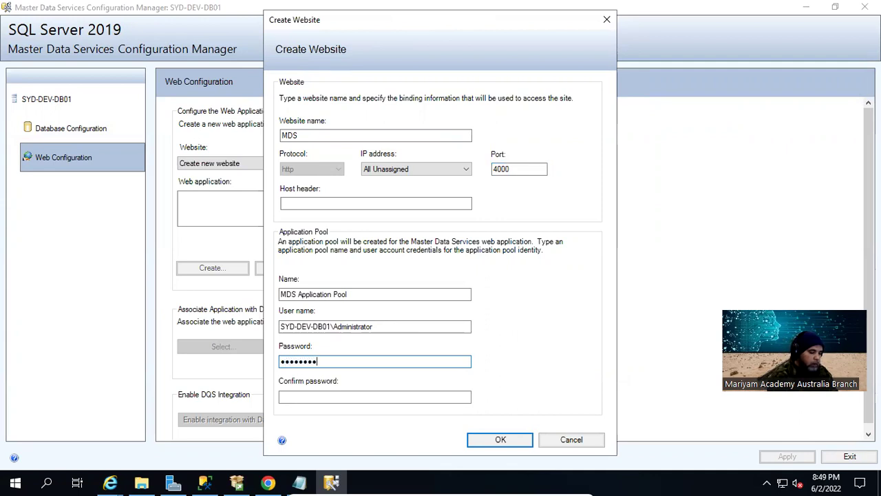
pyautogui.press('Tab')
pyautogui.write('P@ssw0rd123')
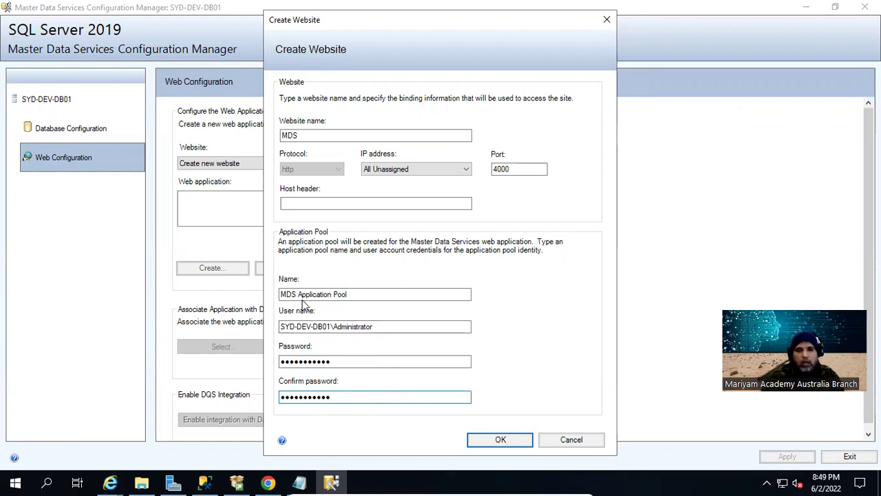
# Create the MDS website and acknowledge the warning that it uses HTTP rather than SSL
pyautogui.click(500, 440)
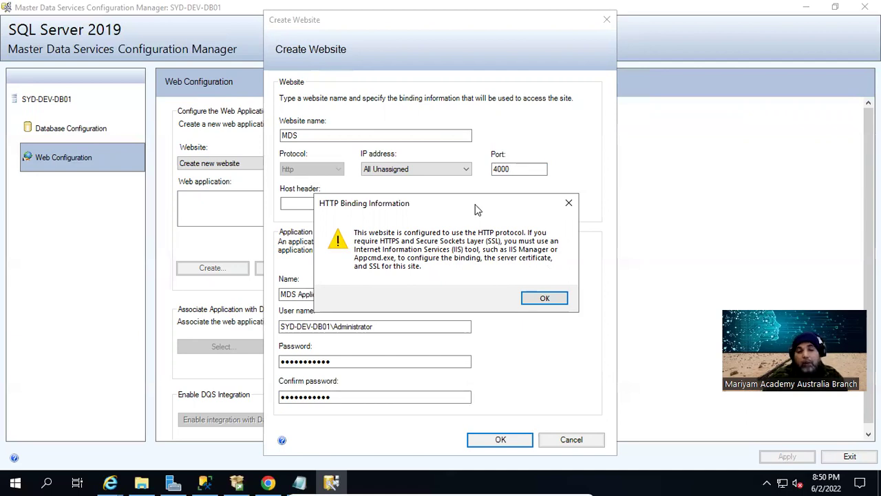
pyautogui.click(532, 300)
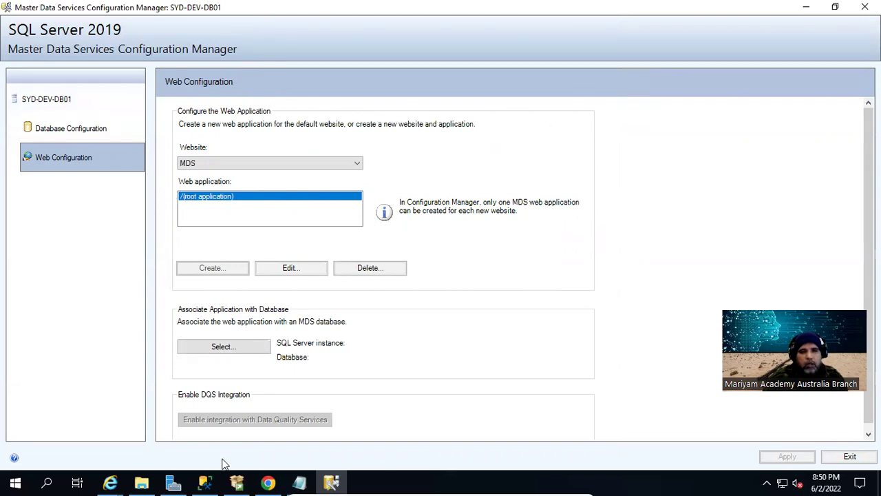
# Connect to SYD-DEV-DB01 and select the MDS database for the web application
pyautogui.click(210, 347)
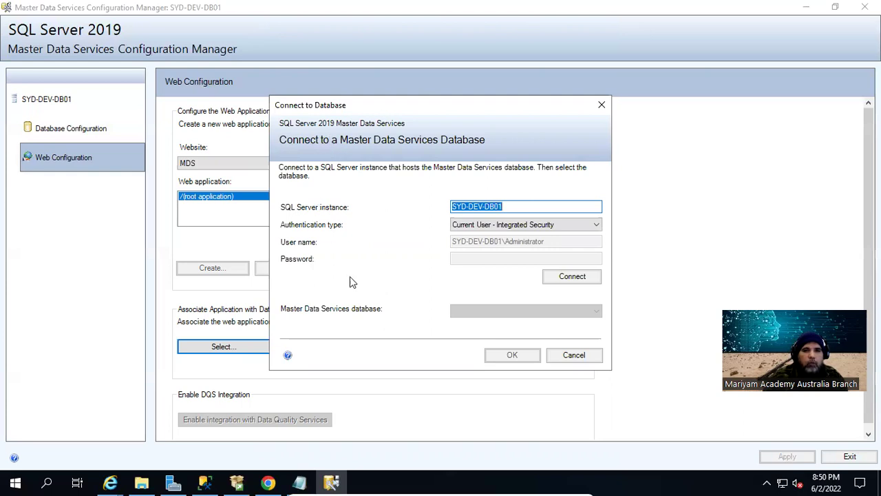
pyautogui.click(554, 279)
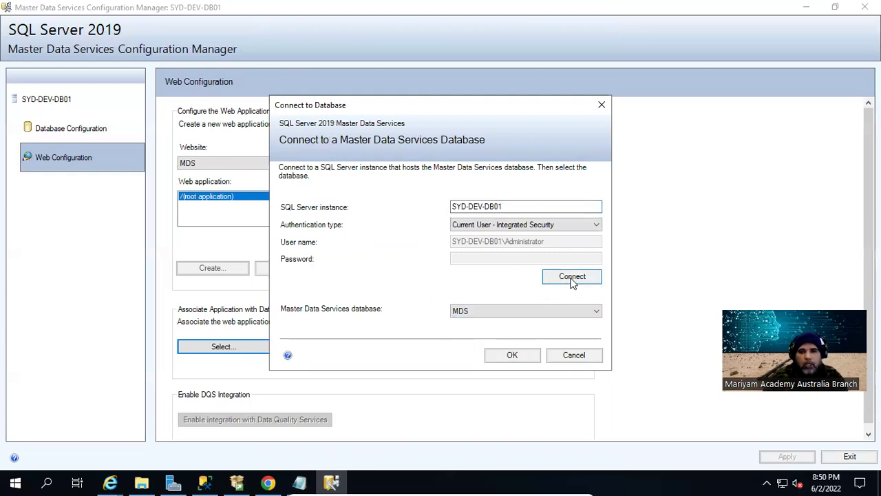
pyautogui.click(586, 311)
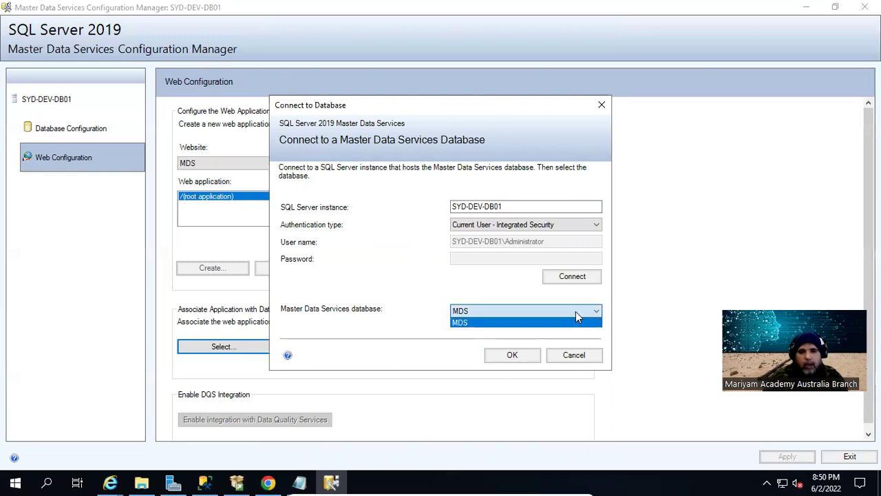
pyautogui.click(576, 311)
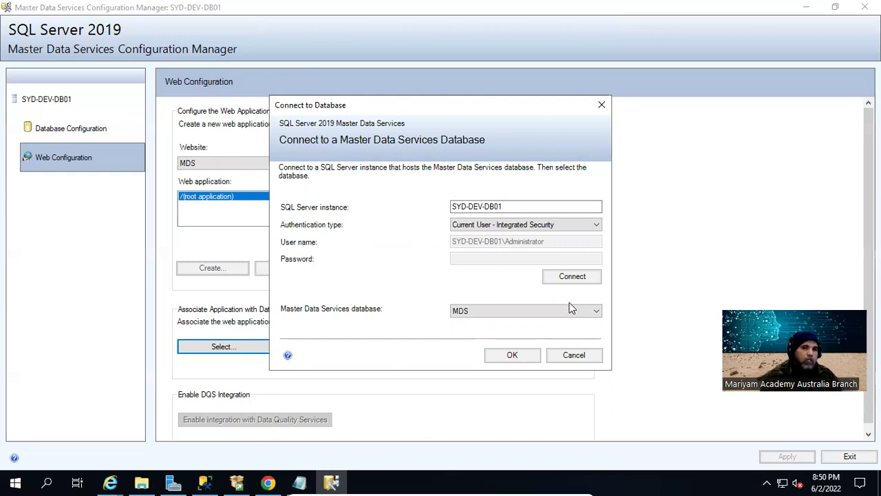
pyautogui.click(507, 357)
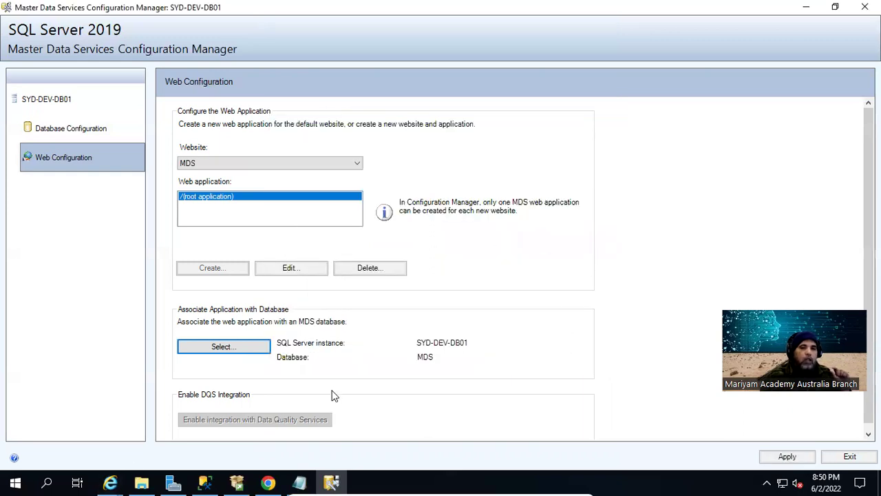
pyautogui.scroll(-1, 330, 396)
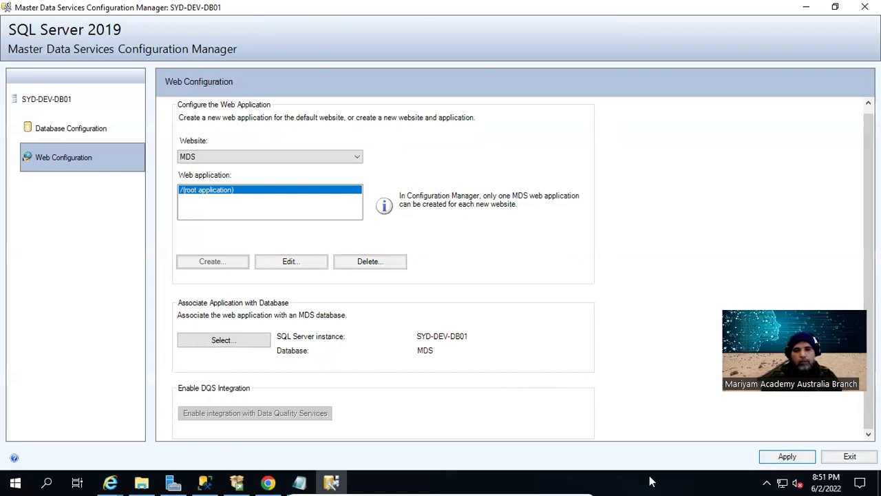
# Apply the web configuration and launch the new MDS site in the browser
pyautogui.click(801, 460)
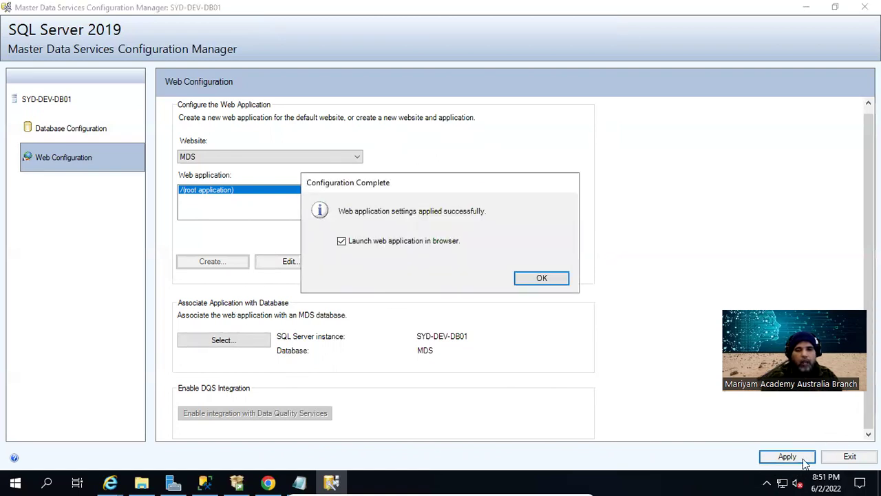
pyautogui.moveTo(370, 189); pyautogui.dragTo(395, 183)
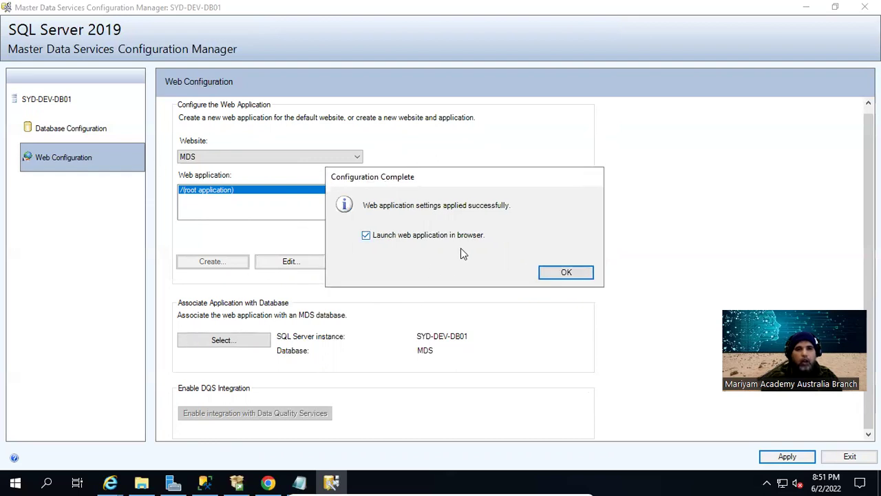
pyautogui.click(563, 275)
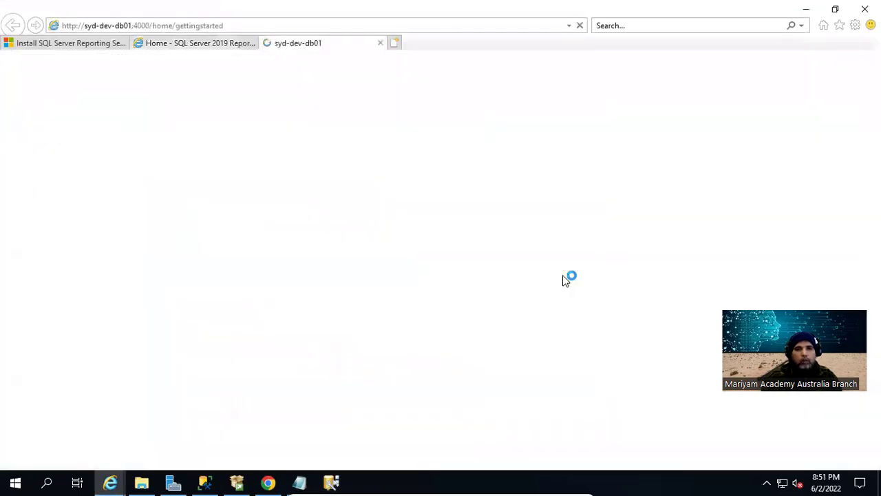
# Copy the syd-dev-db01:4000/home/gettingstarted address from Internet Explorer and load it in a new Chrome tab
pyautogui.click(200, 26)
pyautogui.hotkey('ctrl', 'c')
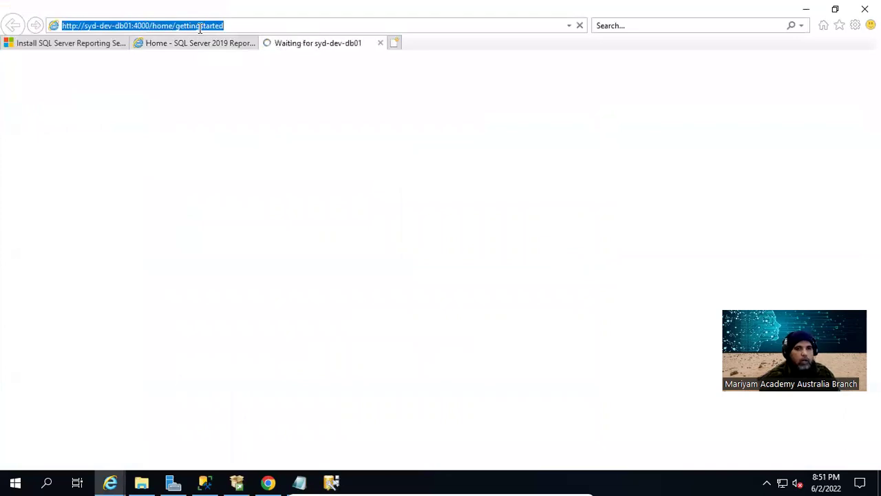
pyautogui.click(809, 14)
pyautogui.click(268, 482)
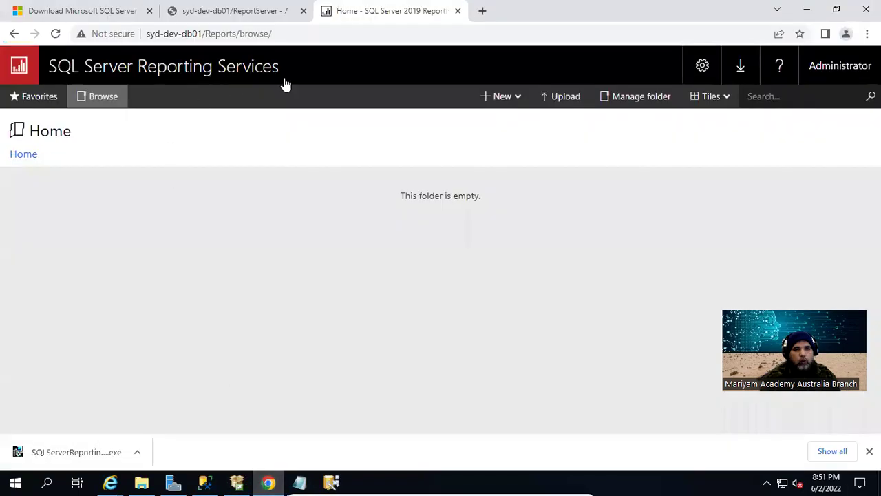
pyautogui.click(483, 11)
pyautogui.hotkey('ctrl', 'v')
pyautogui.press('Return')
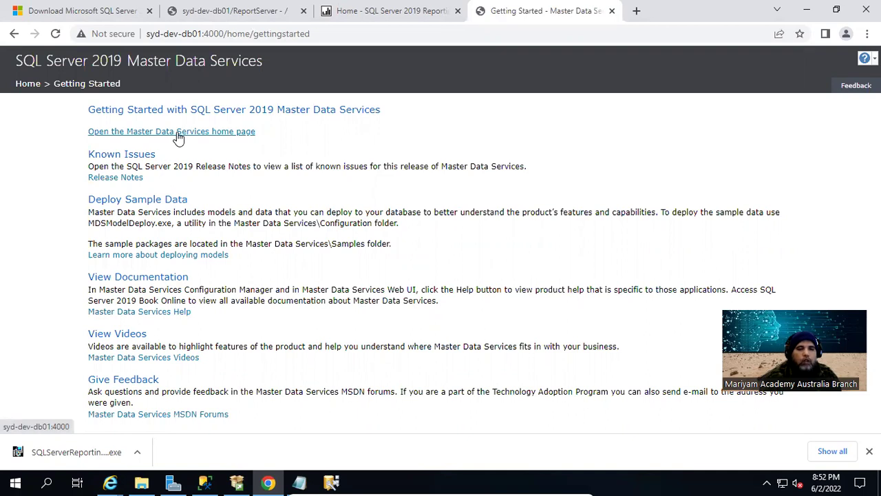
# Go to the Master Data Services home page and open System Administration to reach Manage Models
pyautogui.click(177, 133)
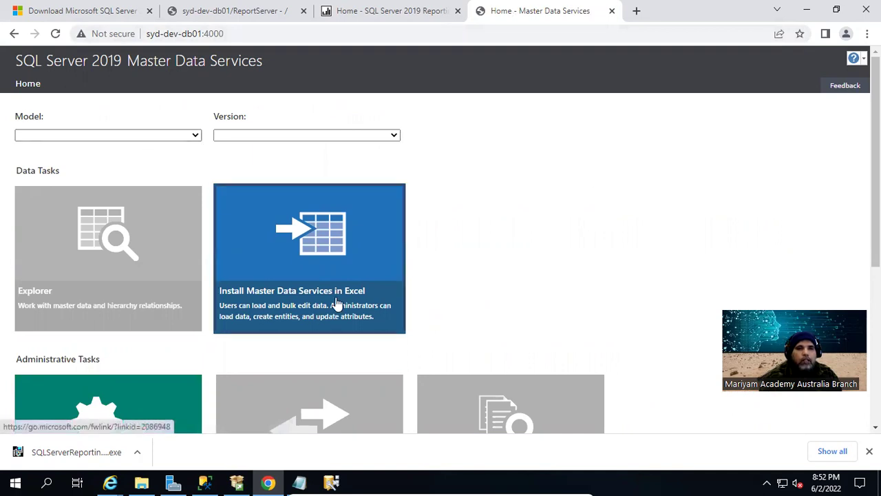
pyautogui.scroll(-2, 336, 304)
pyautogui.scroll(2, 336, 304)
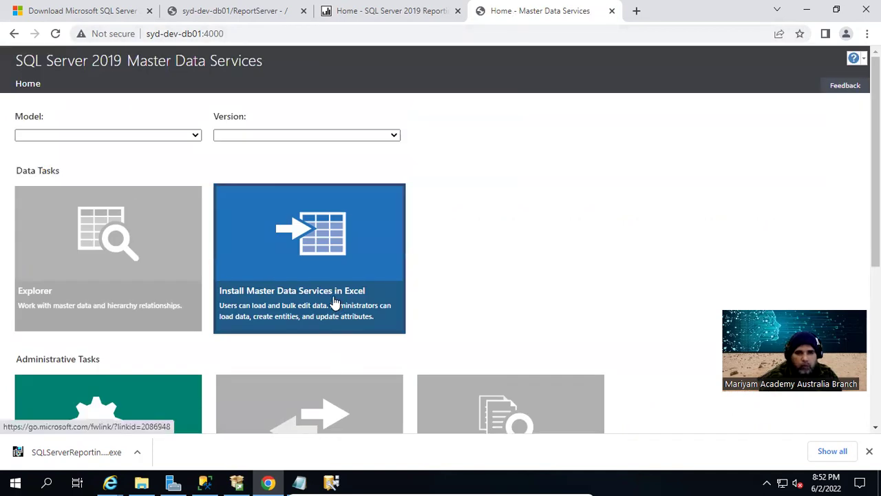
pyautogui.scroll(-3, 335, 303)
pyautogui.scroll(3, 332, 296)
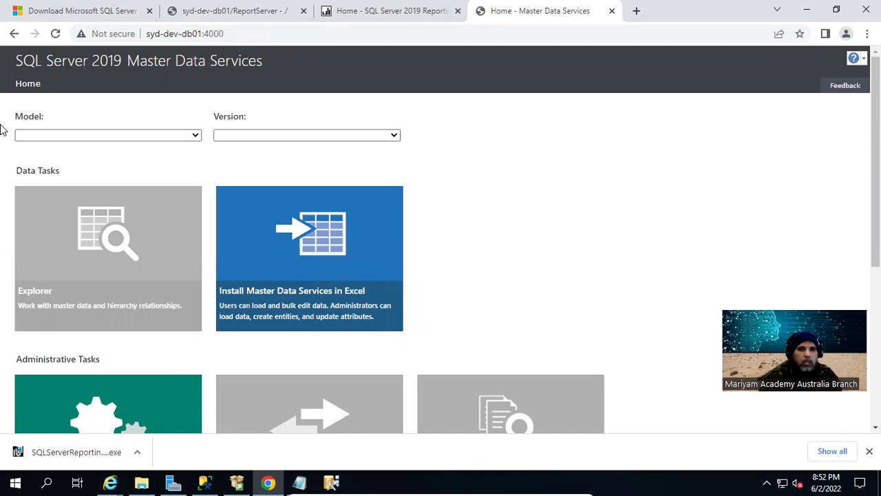
pyautogui.scroll(-2, 365, 186)
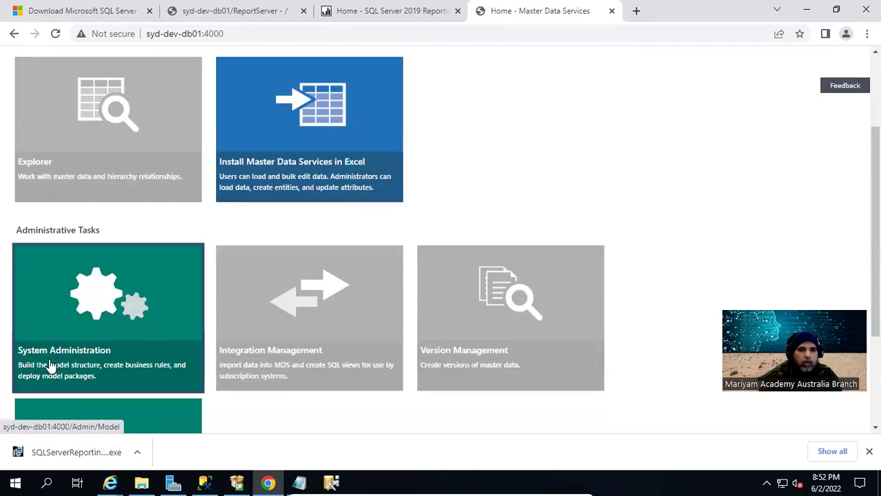
pyautogui.click(79, 368)
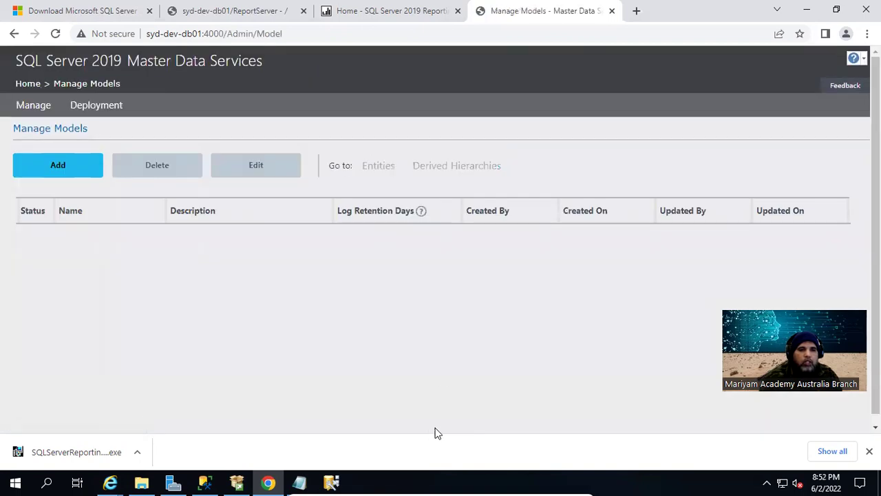
# Add a model named ANALYTICAL_MDS, described as hosting standard lists for multiple departments on the Analytical Platform
pyautogui.click(39, 167)
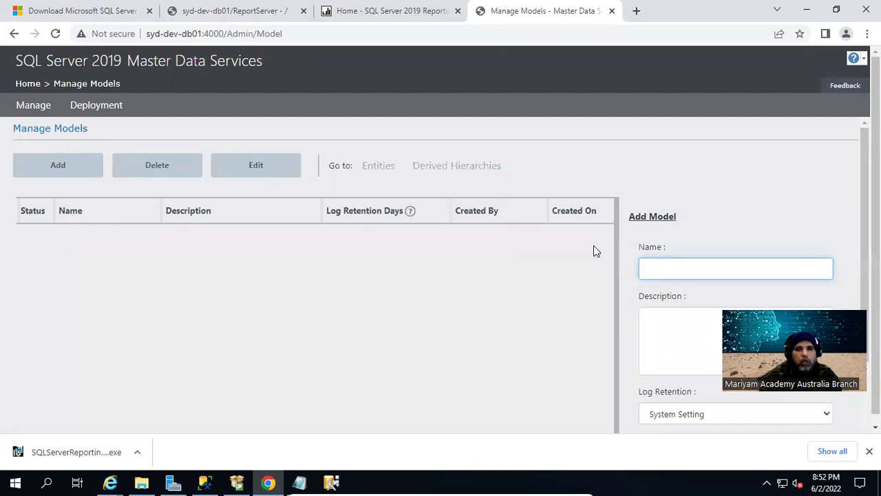
pyautogui.write('ANALYTICAL')
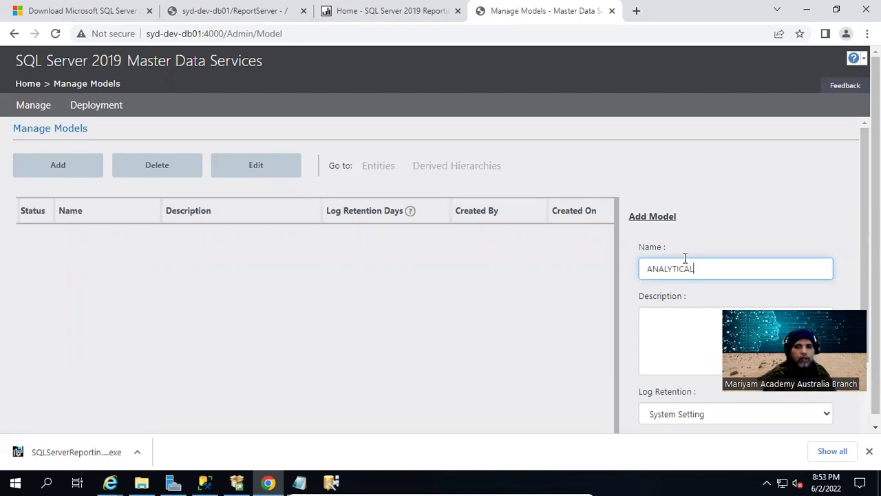
pyautogui.write('_MDS')
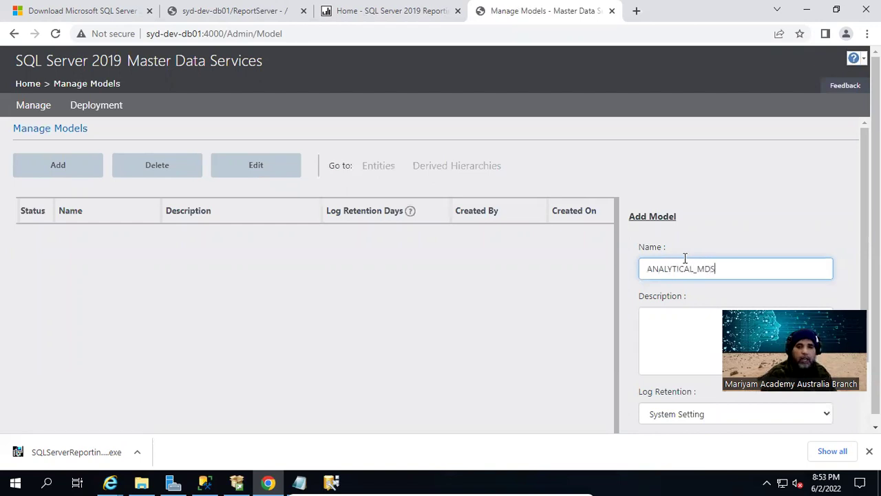
pyautogui.click(690, 315)
pyautogui.scroll(-2, 692, 315)
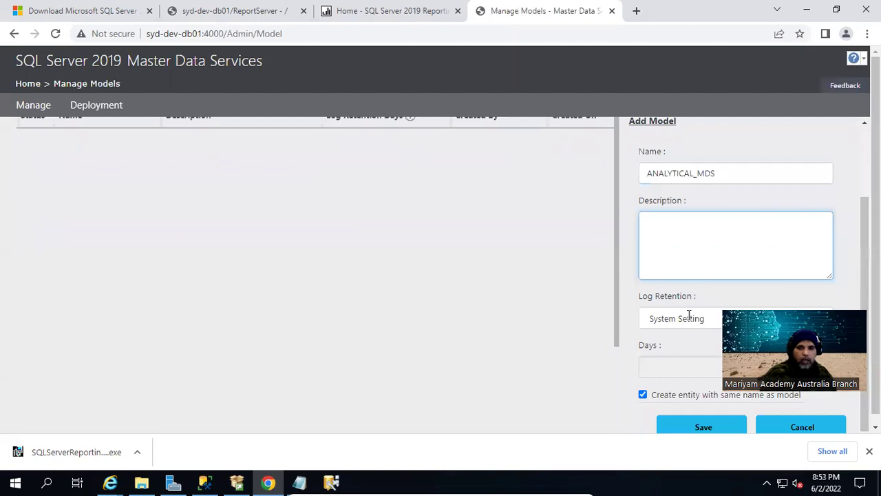
pyautogui.write('Master')
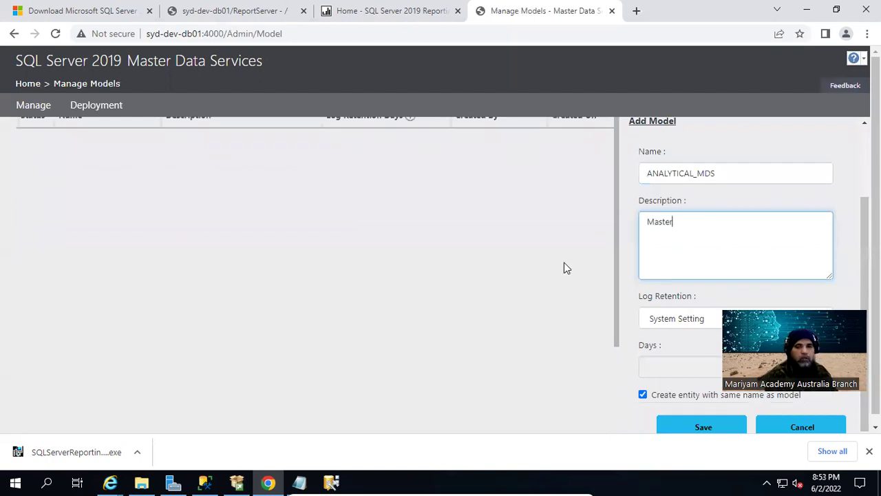
pyautogui.write(' Data Serv')
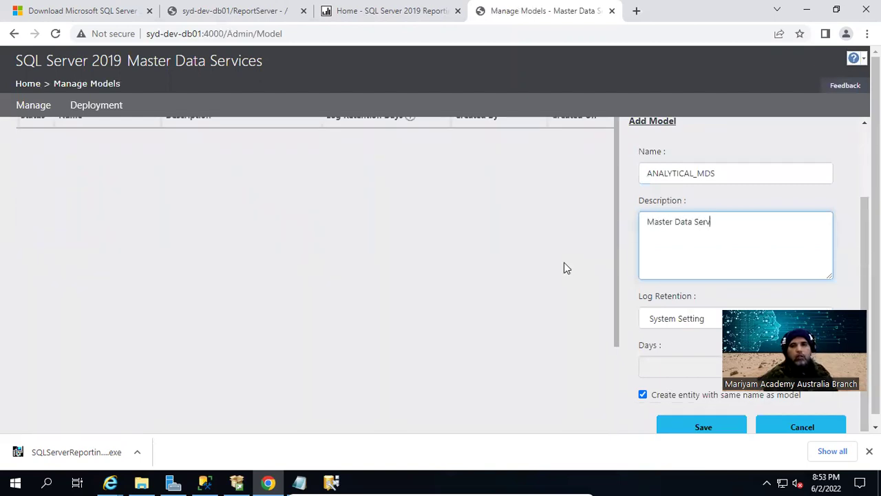
pyautogui.write('ices for Anal')
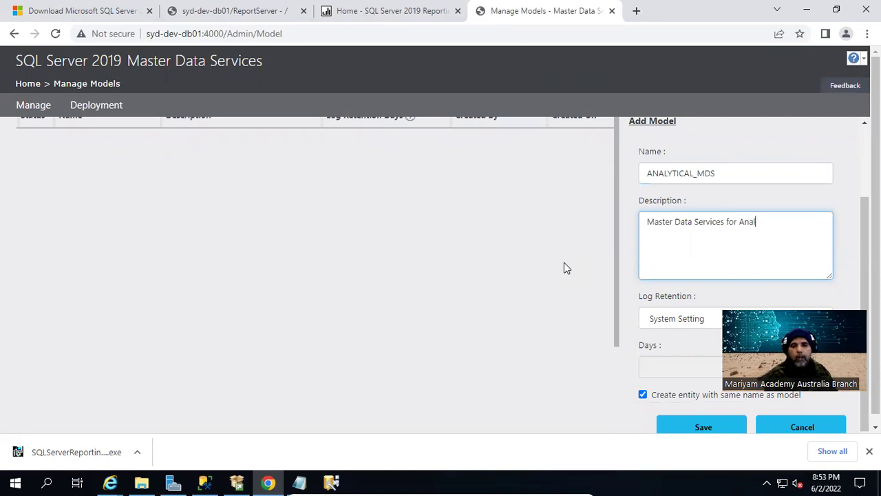
pyautogui.write('ytical Platform ')
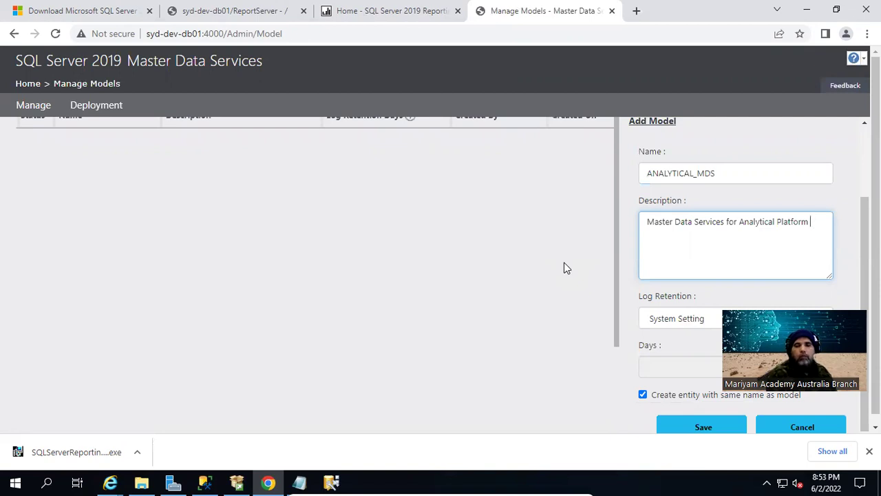
pyautogui.write('and it wi')
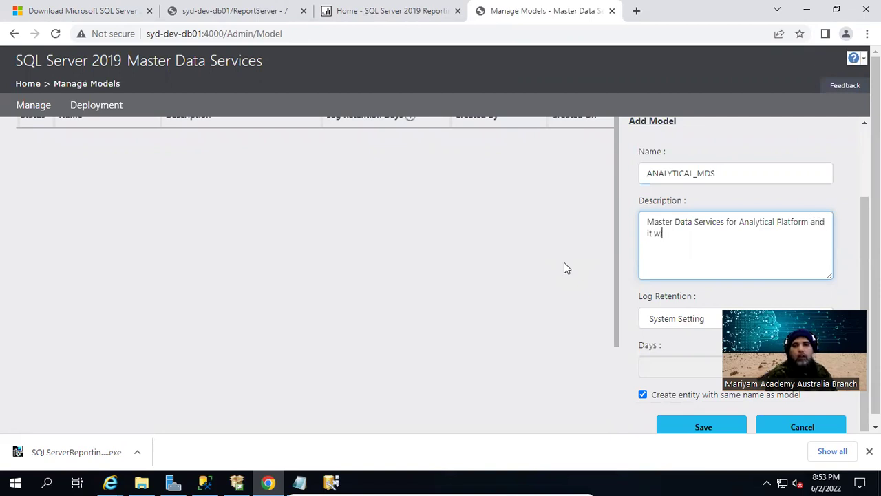
pyautogui.write('ll host standard lists')
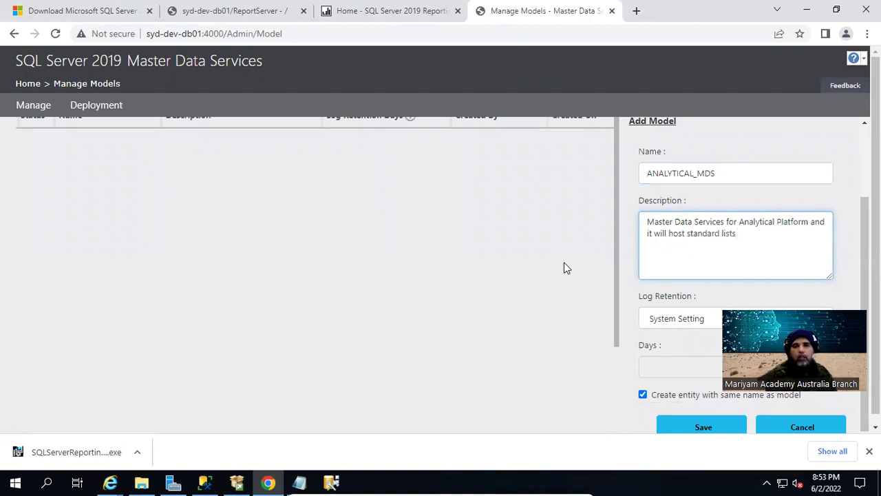
pyautogui.write(' used by multiple departments.')
pyautogui.scroll(-1, 557, 262)
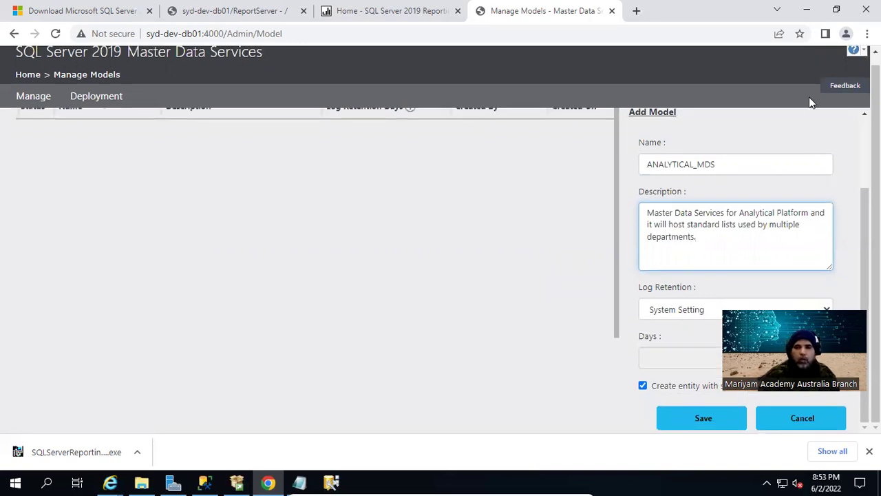
# Leave log retention on System Setting and save the ANALYTICAL_MDS model
pyautogui.click(747, 311)
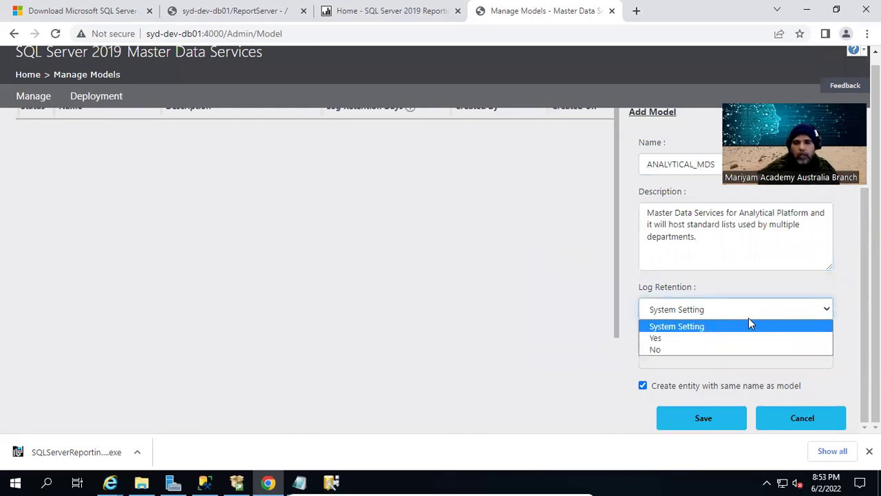
pyautogui.click(732, 283)
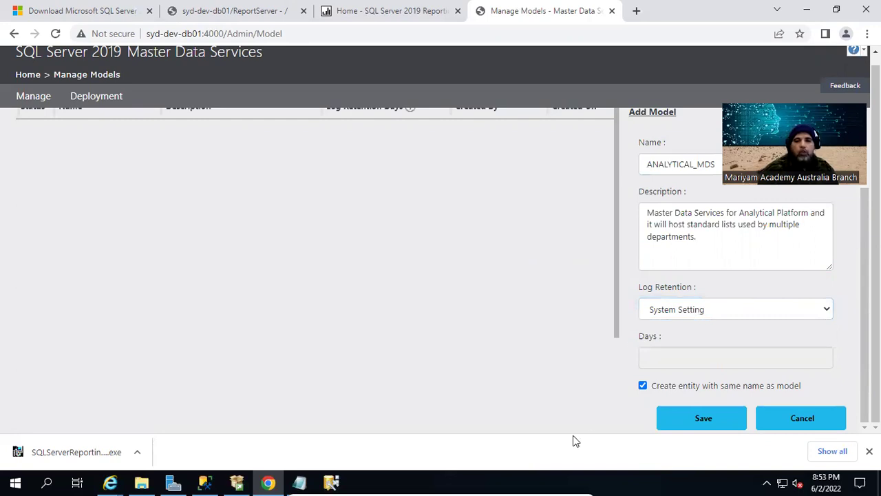
pyautogui.click(687, 314)
pyautogui.click(675, 338)
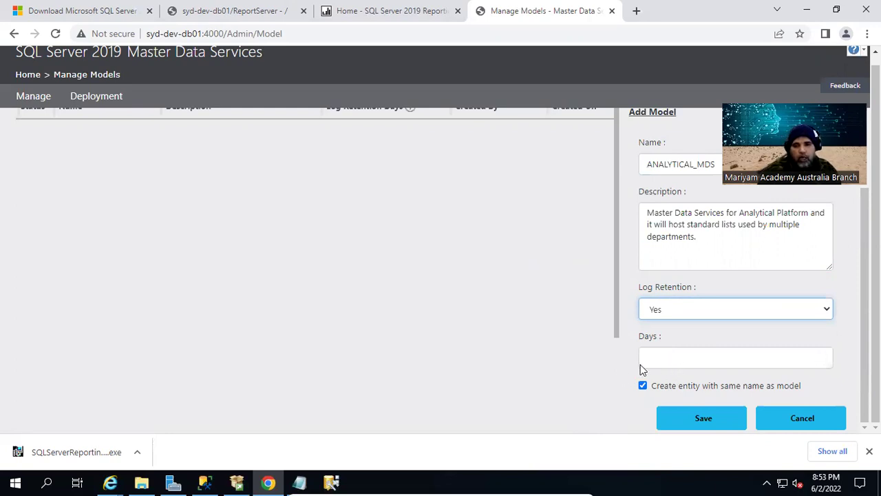
pyautogui.click(679, 310)
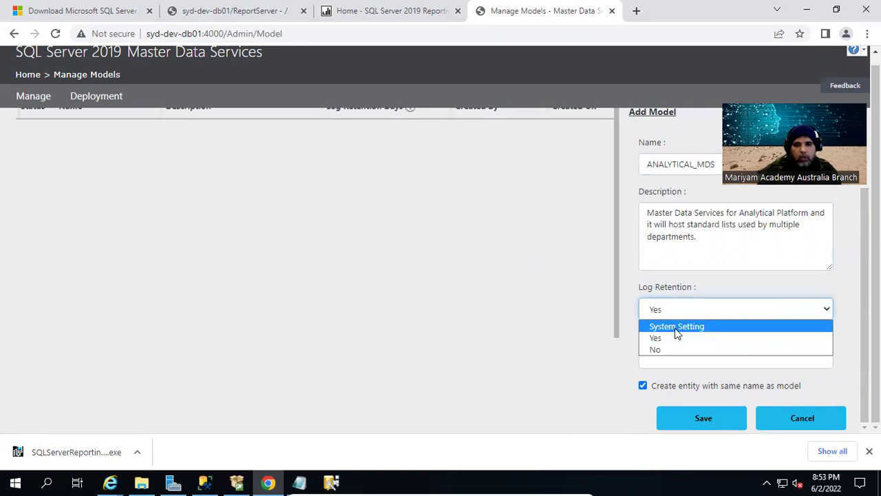
pyautogui.click(678, 328)
pyautogui.click(725, 417)
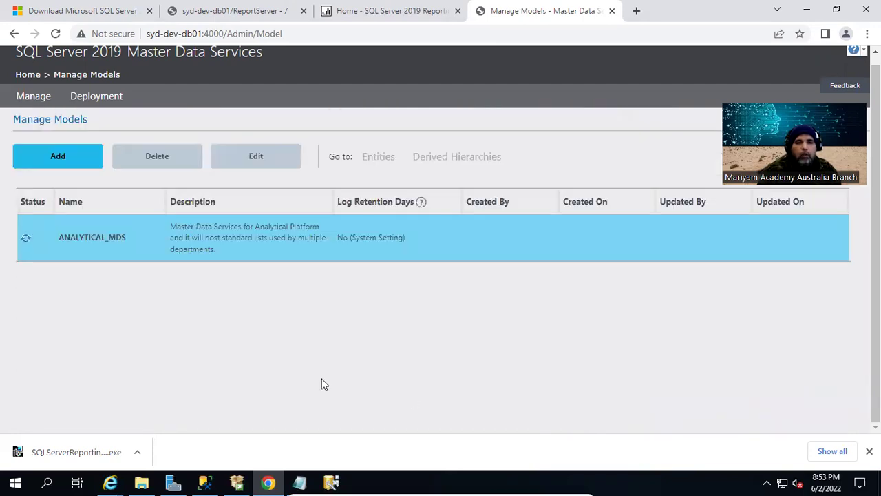